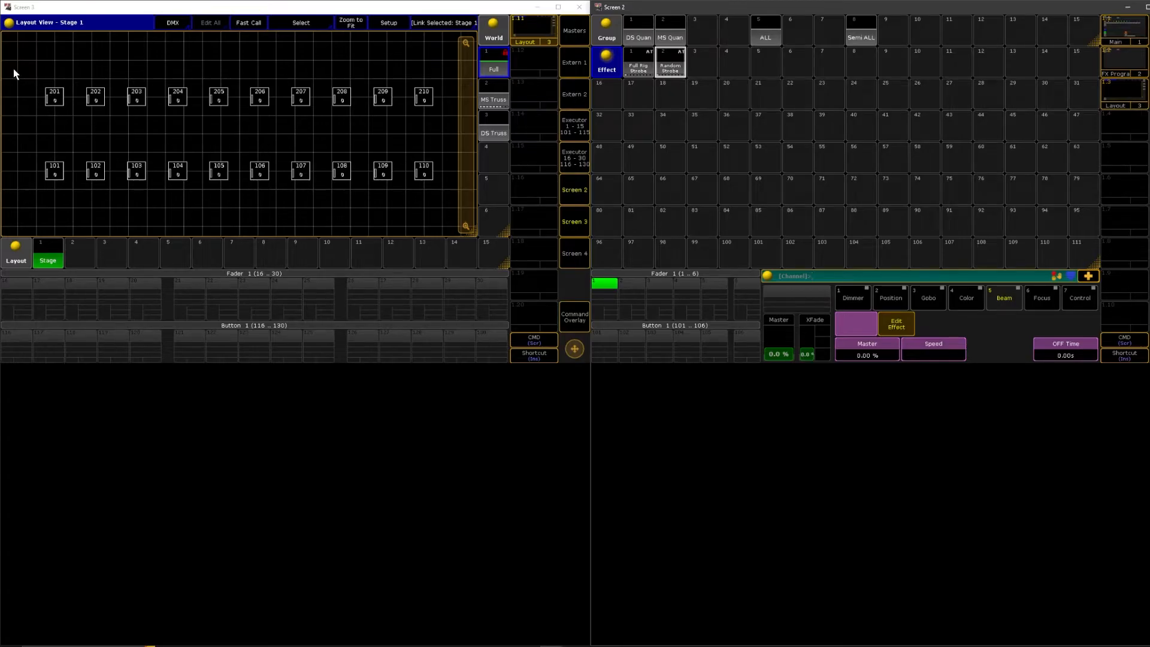
left_click_drag(22, 76, 29, 80)
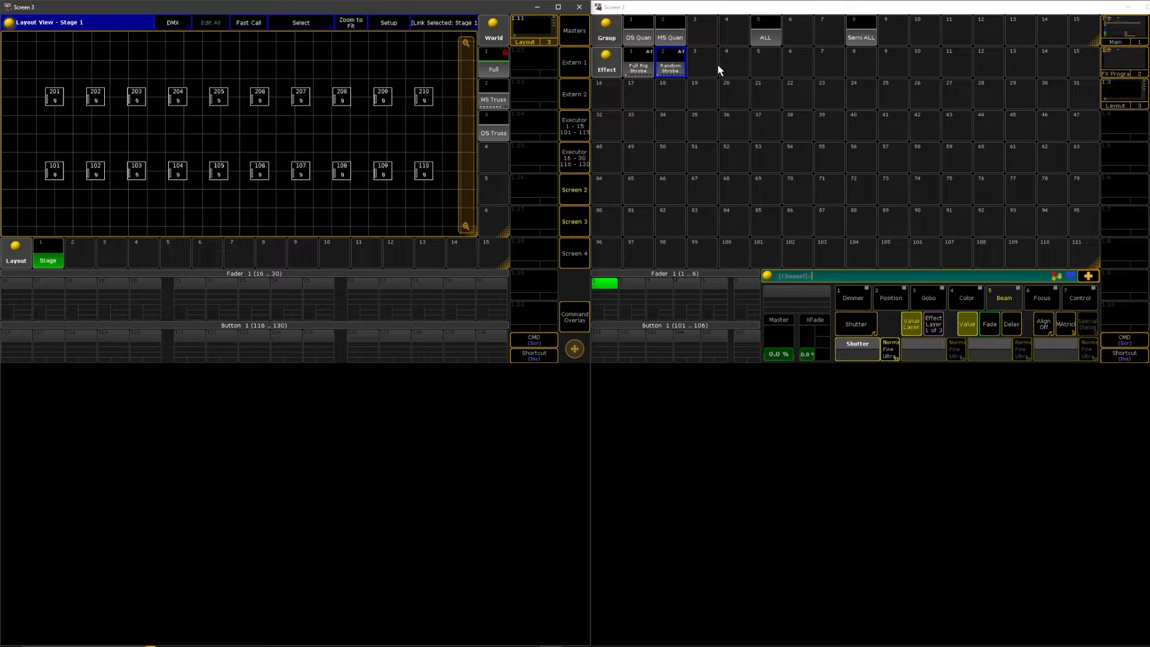
left_click(640, 37)
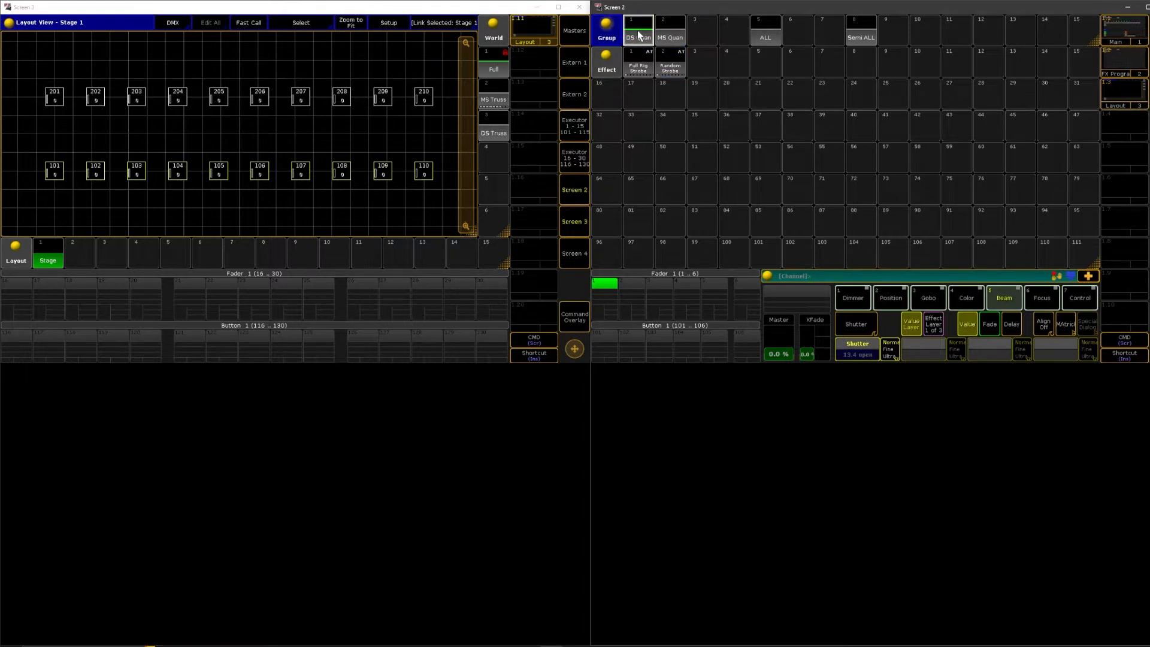
left_click(1088, 276)
left_click(950, 308)
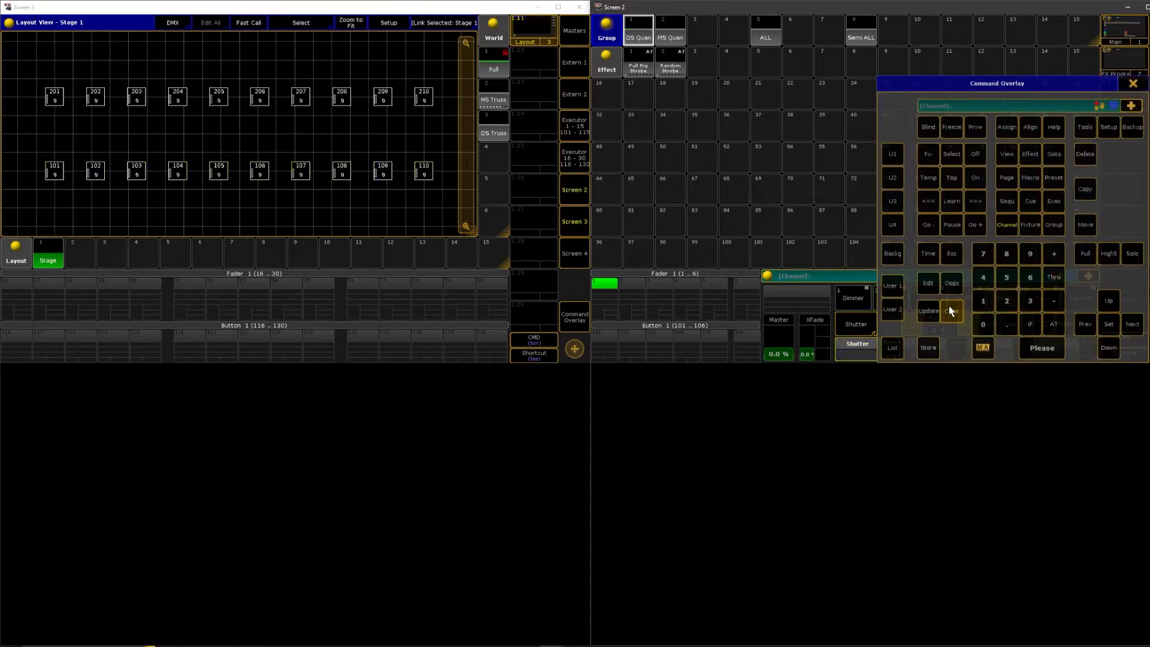
left_click(1132, 83)
Select the MS Quan group and create an effect in pool slot 4 with a dimmer (DIM) line
left_click(670, 35)
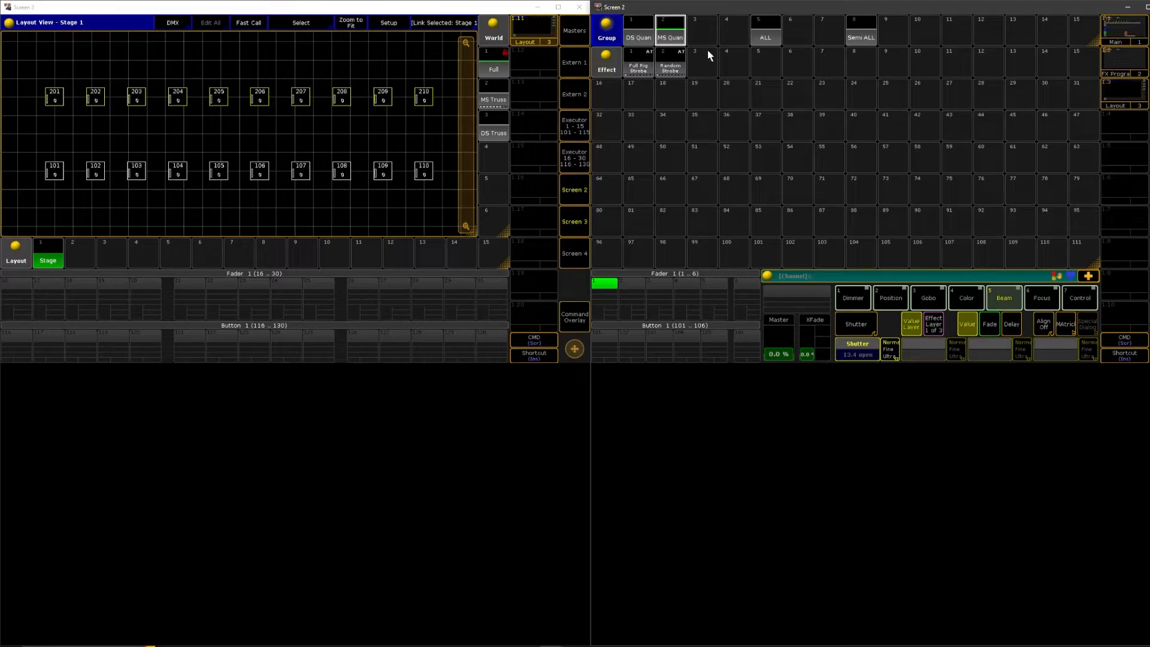
left_click(743, 69)
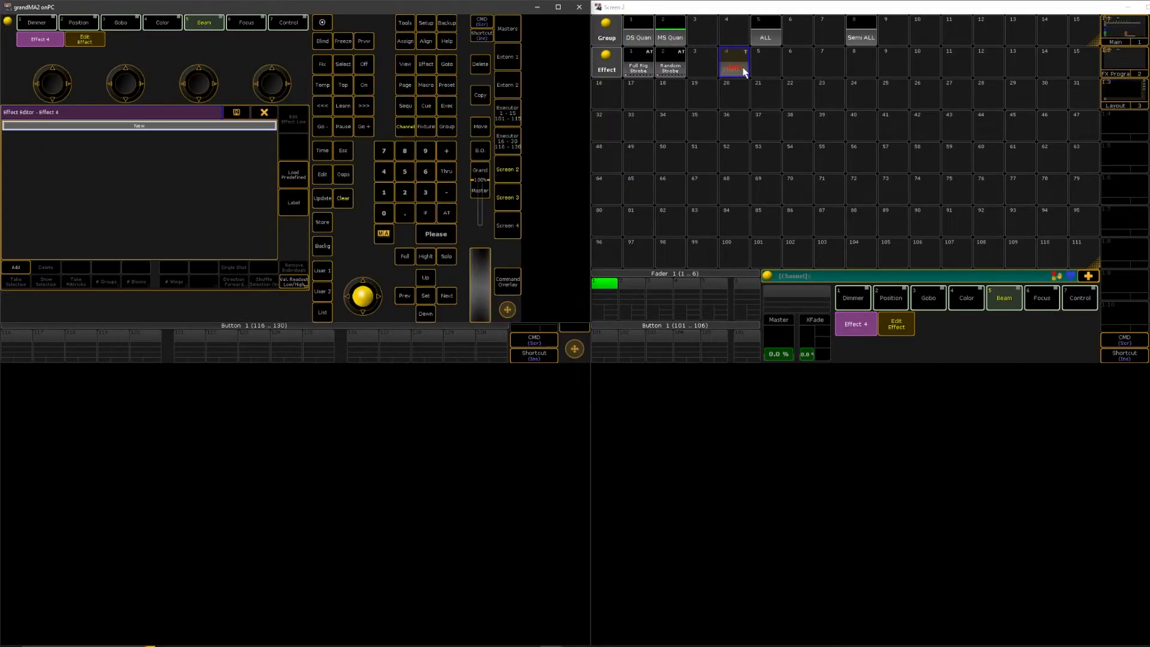
left_click(12, 267)
left_click(24, 130)
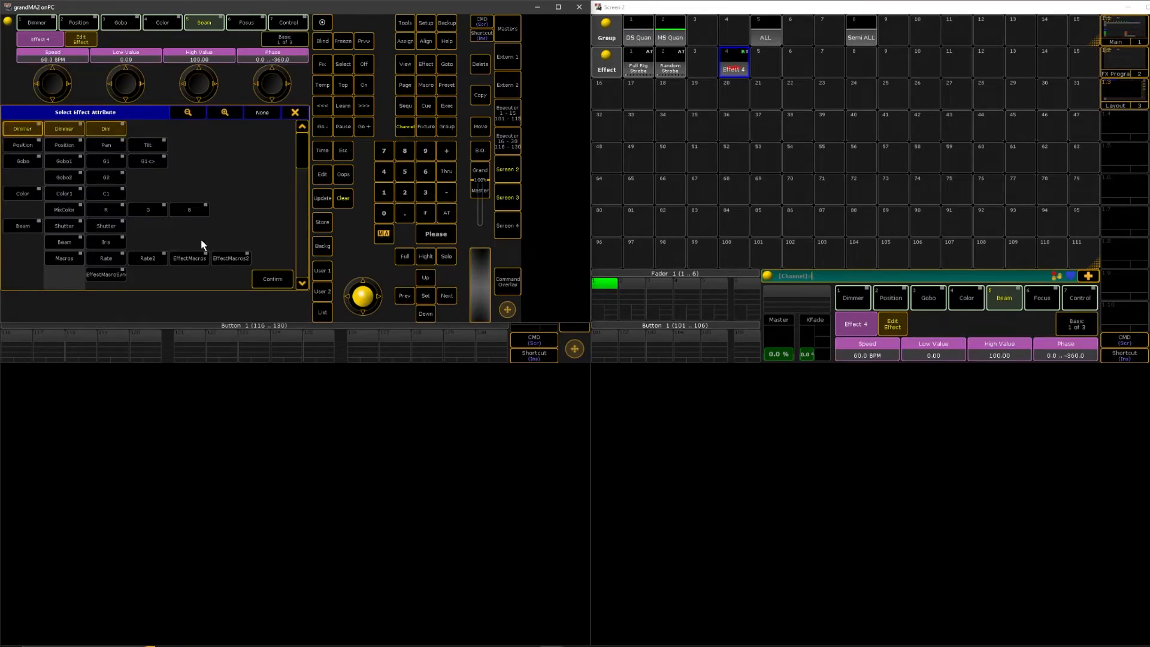
left_click(272, 279)
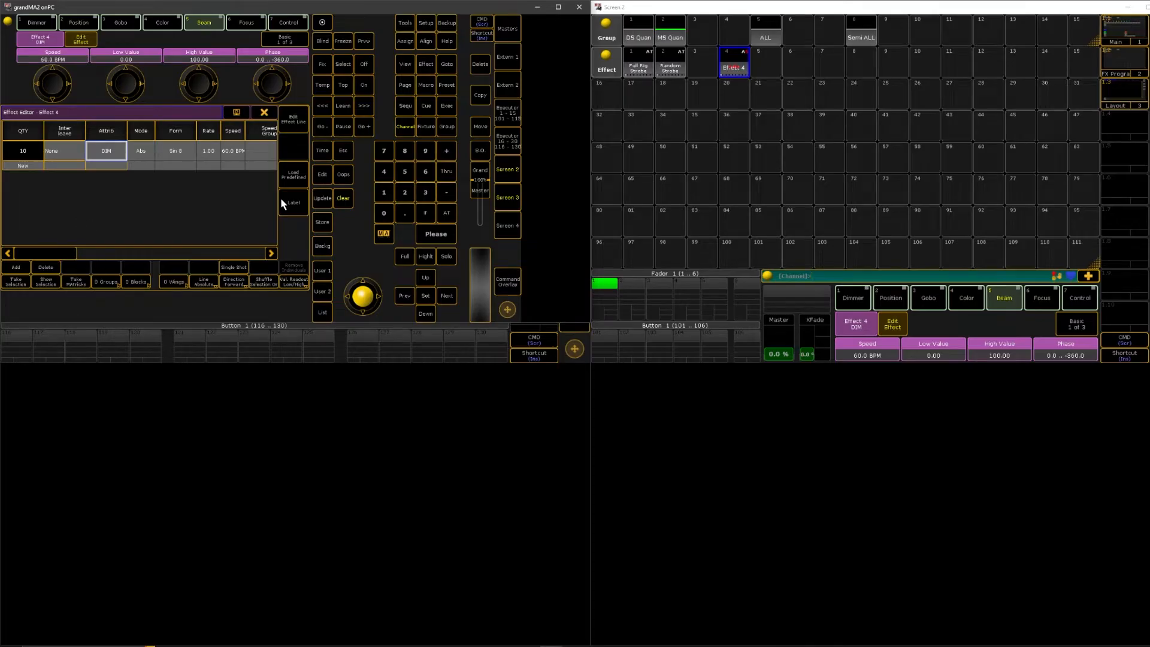
Show the Stage layout and run Effect 4 on the selected MS Quan fixtures
left_click_drag(62, 252, 18, 232)
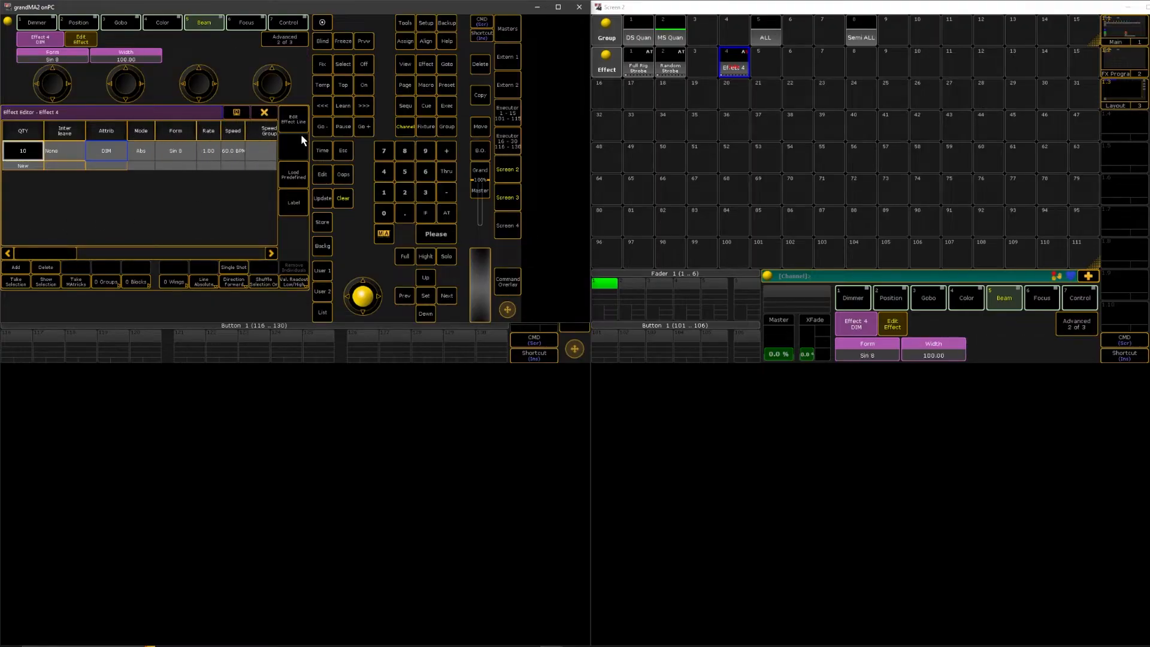
left_click(502, 197)
left_click(736, 62)
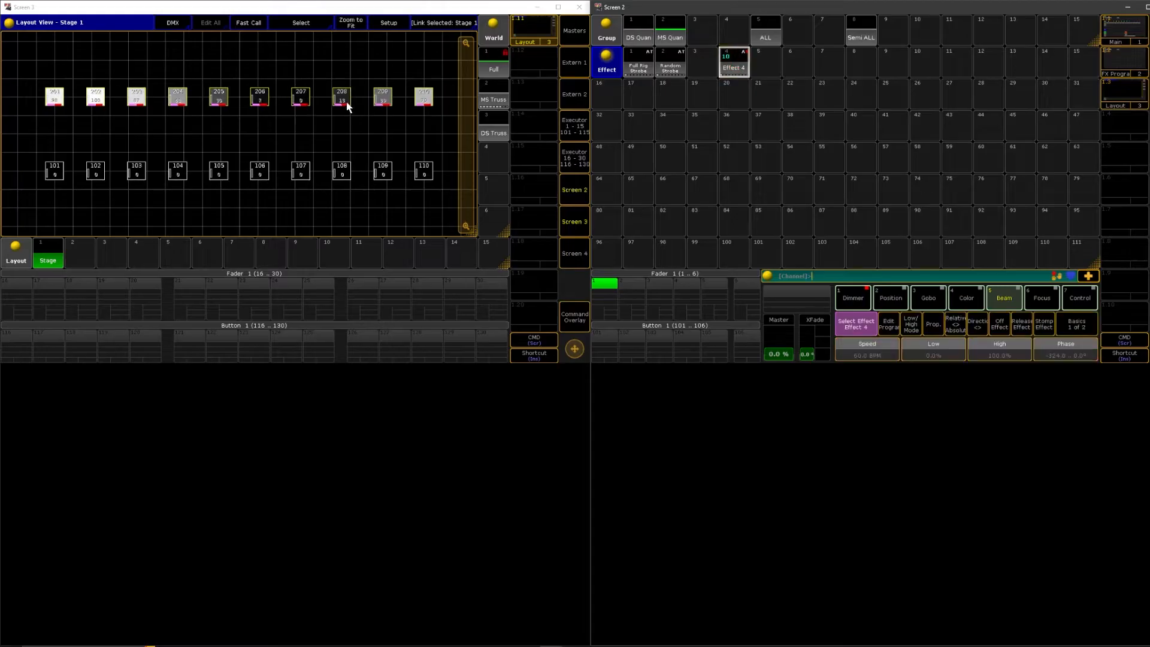
Set the low value of Effect 4's dimmer line to -100
left_click(726, 61)
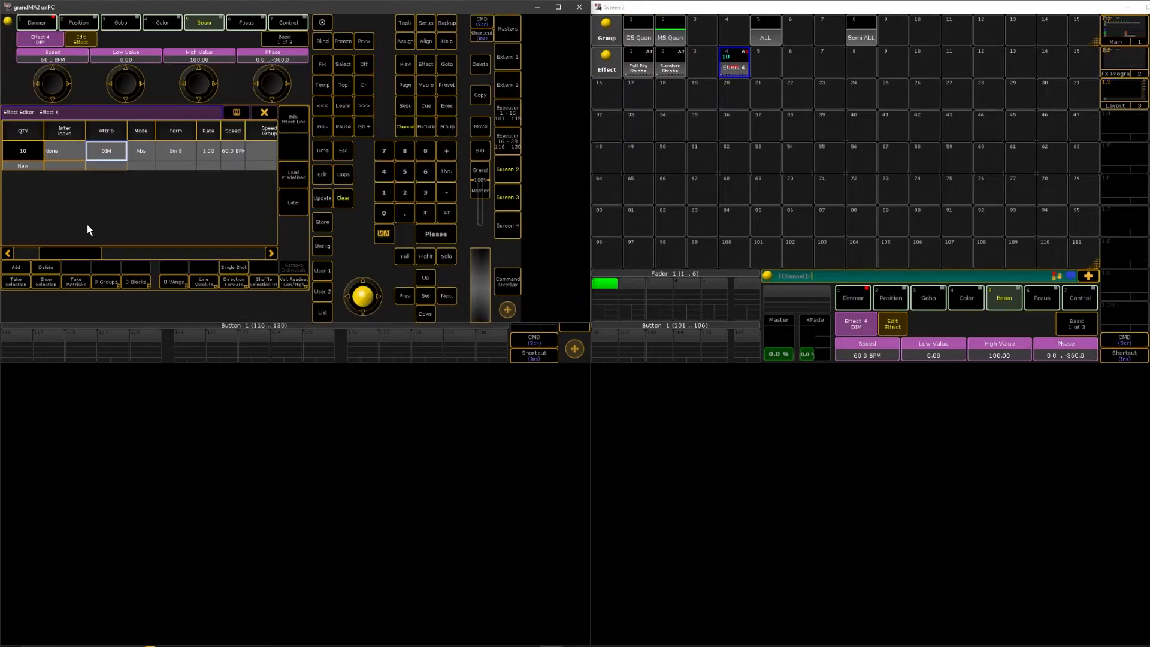
left_click(176, 152)
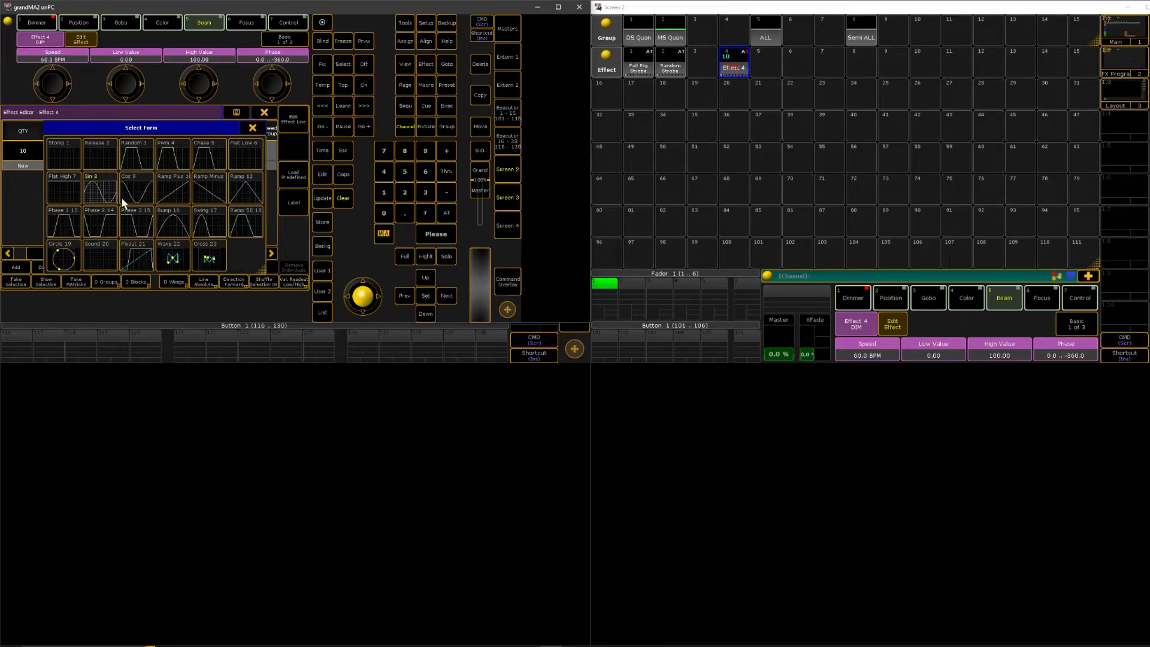
left_click(252, 128)
left_click_drag(75, 253, 161, 247)
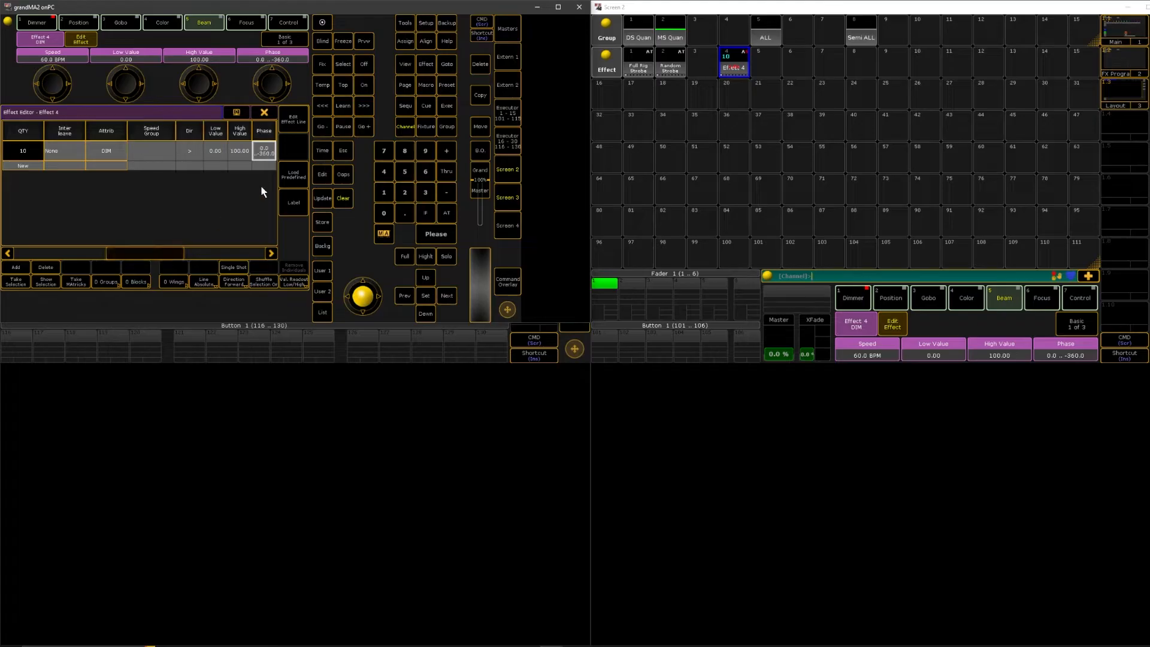
left_click(240, 151)
double_click(211, 151)
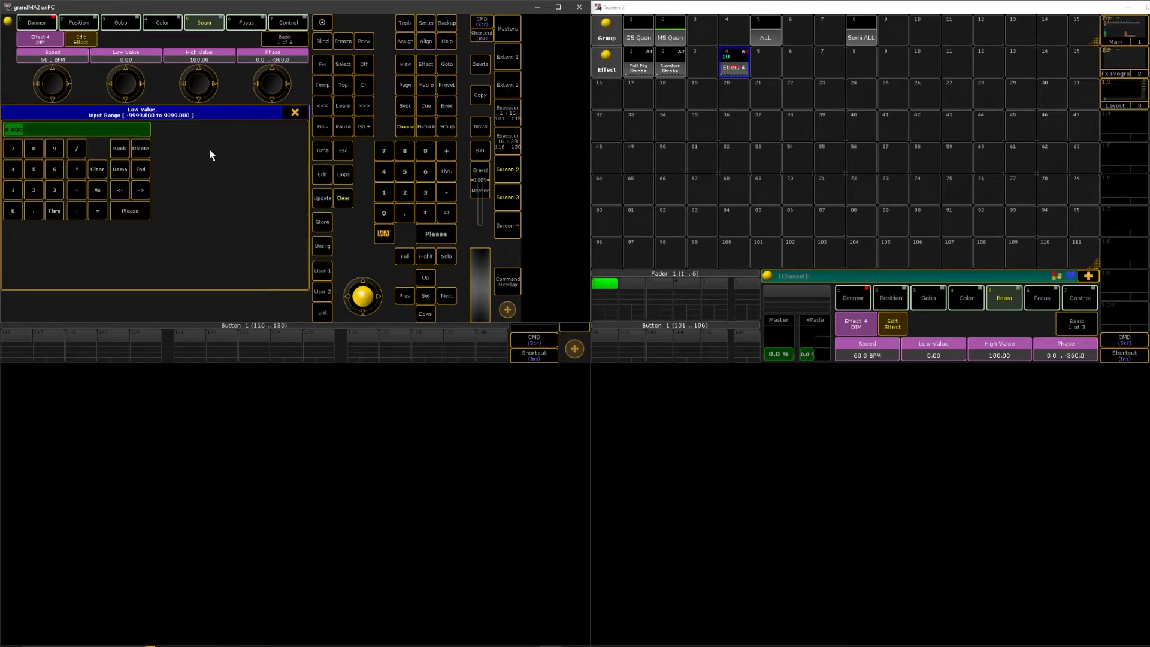
key("BackSpace")
type("-100")
key("Return")
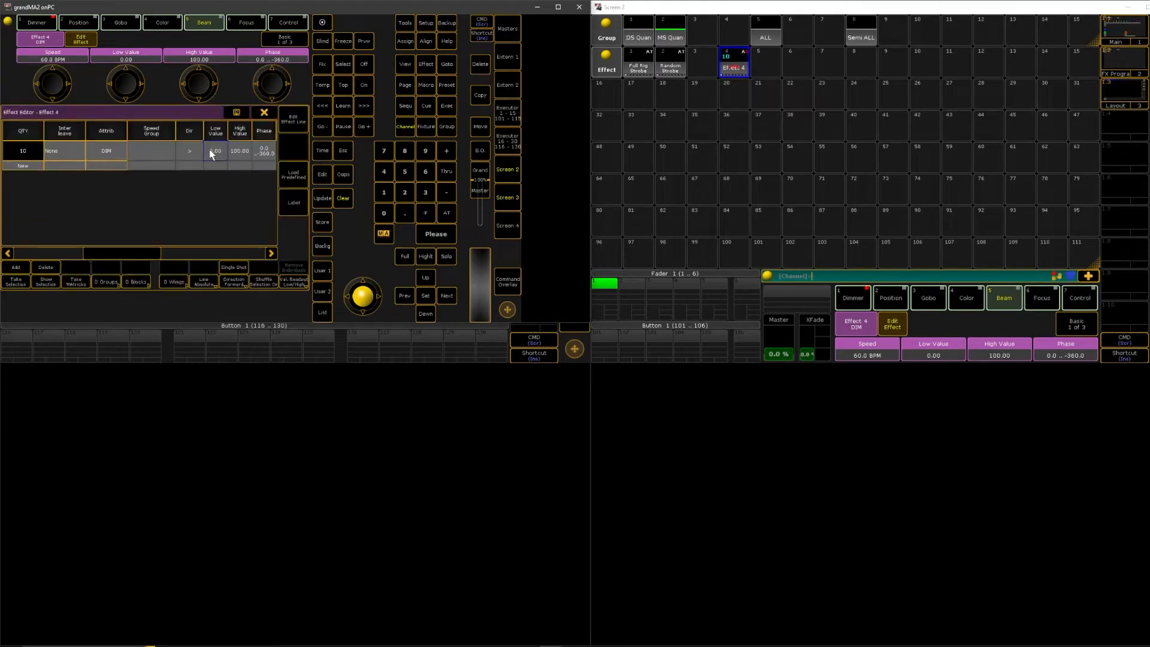
Review the forms available for Effect 4's dimmer line, then close the editor and watch the effect in the Stage layout
left_click_drag(105, 254, 66, 251)
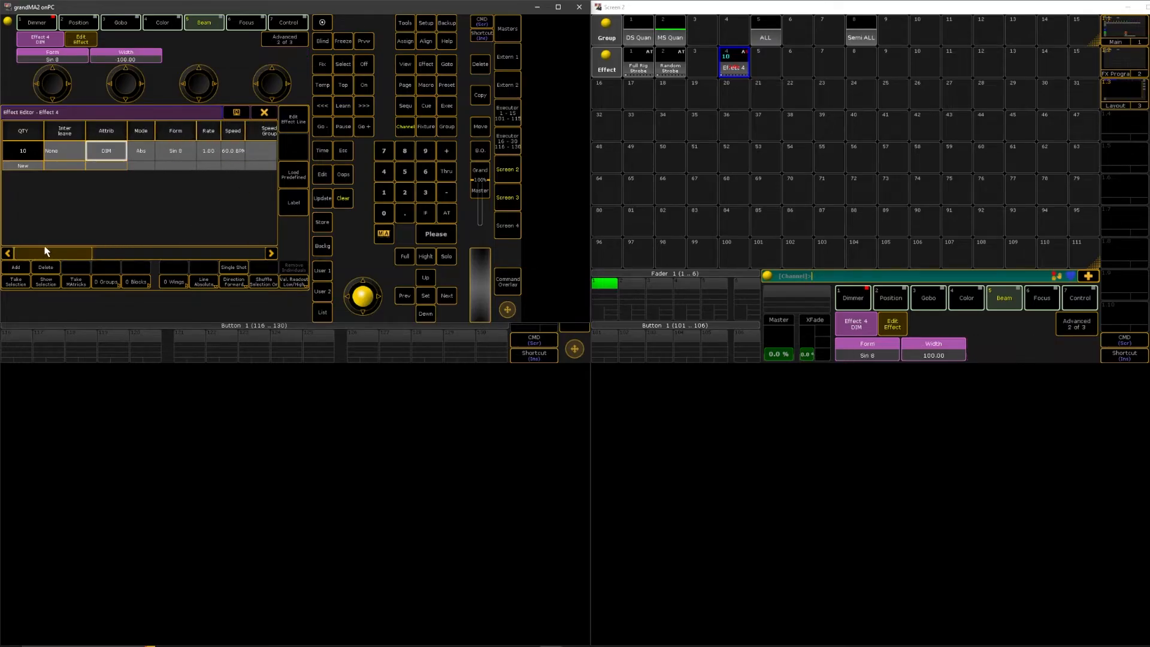
double_click(175, 151)
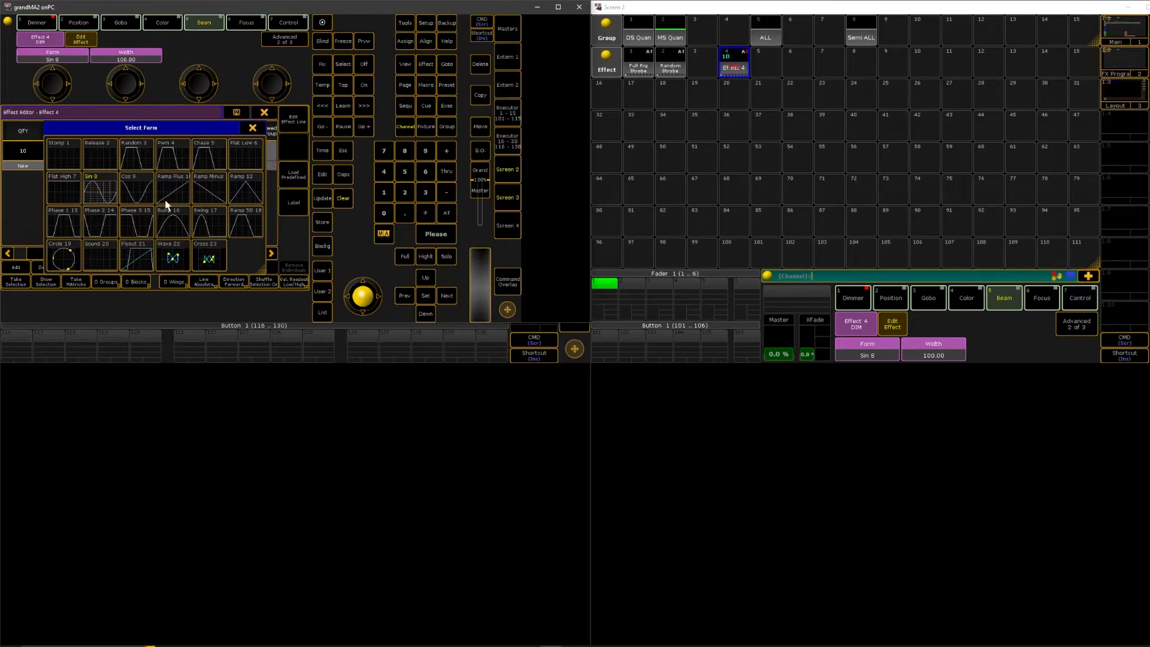
left_click(253, 127)
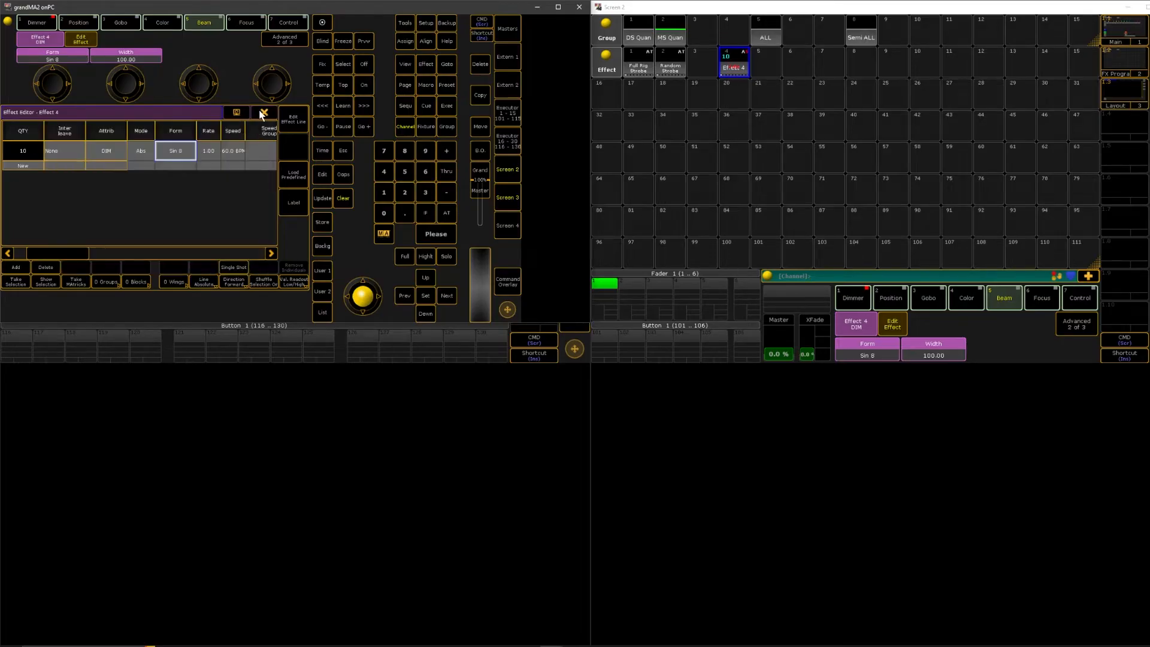
left_click(261, 113)
left_click(501, 197)
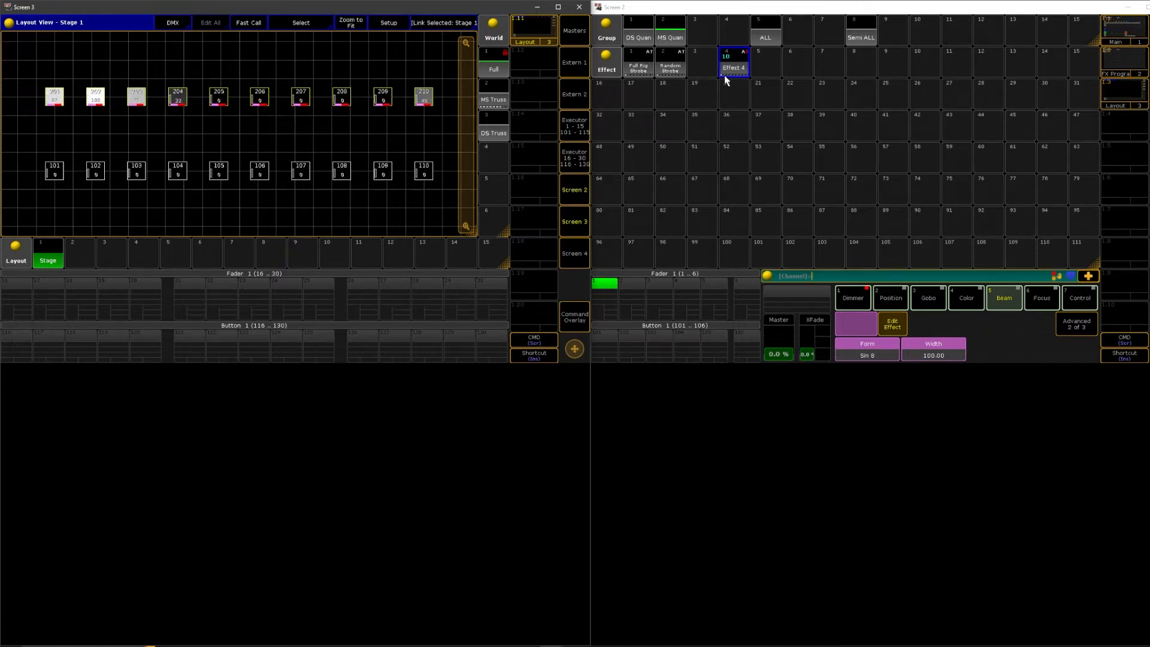
Set the wings of Effect 4's dimmer line to 2 and check the effect in the Stage layout
left_click(731, 62)
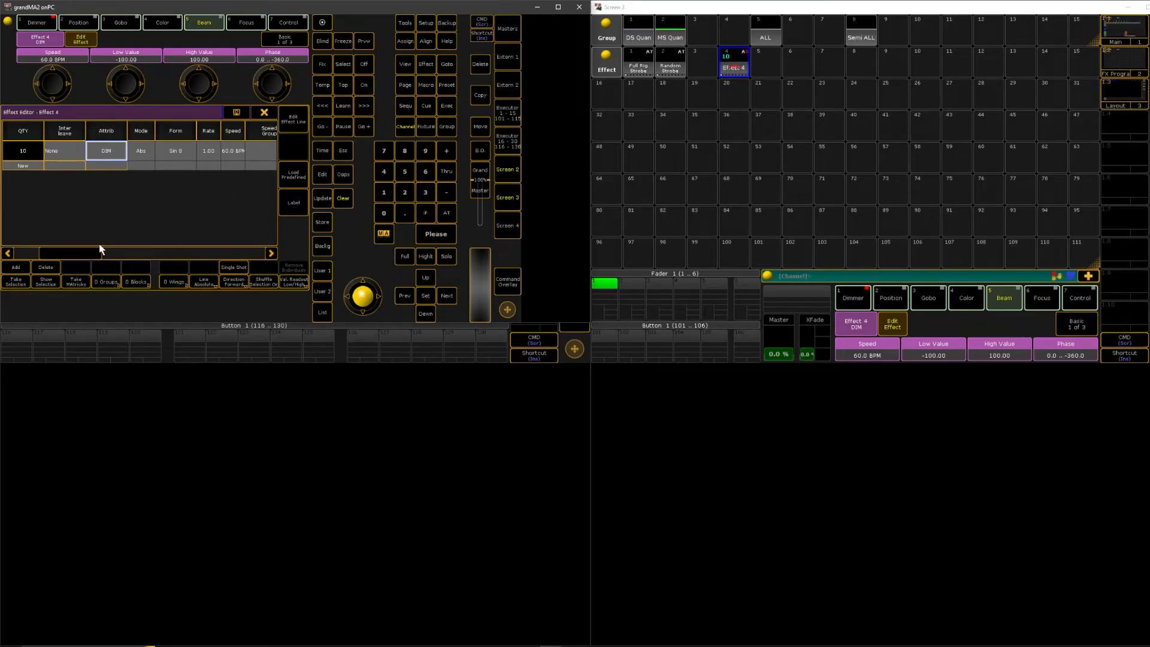
left_click_drag(89, 252, 241, 245)
left_click(261, 152)
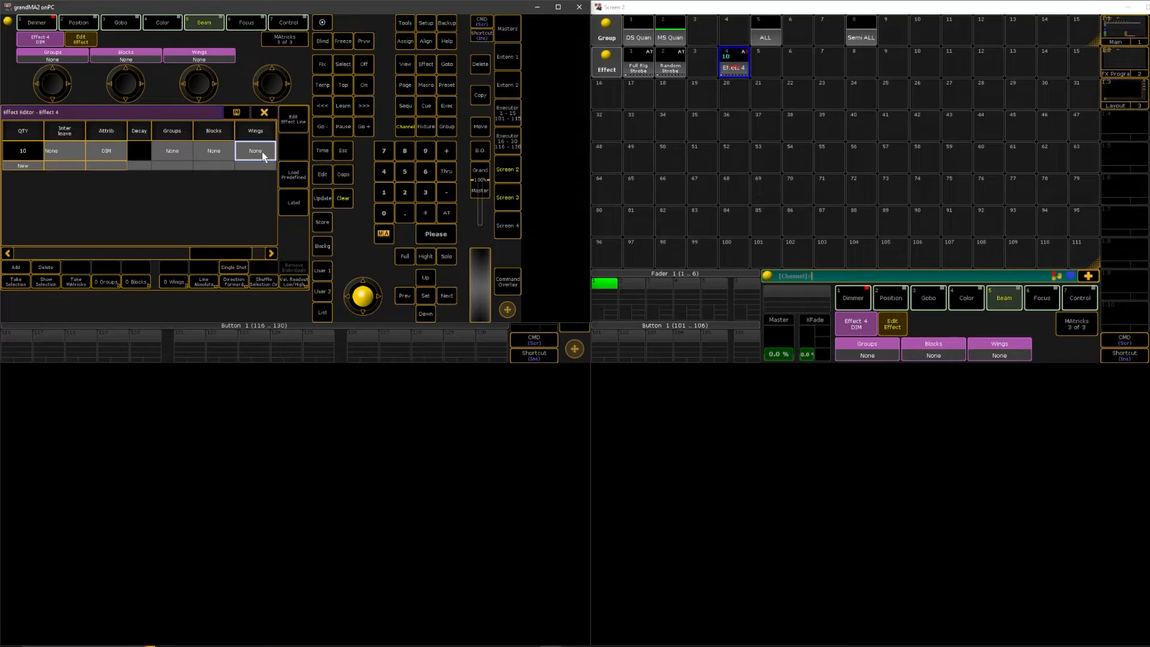
left_click(261, 153)
type("2")
key("Return")
left_click(266, 113)
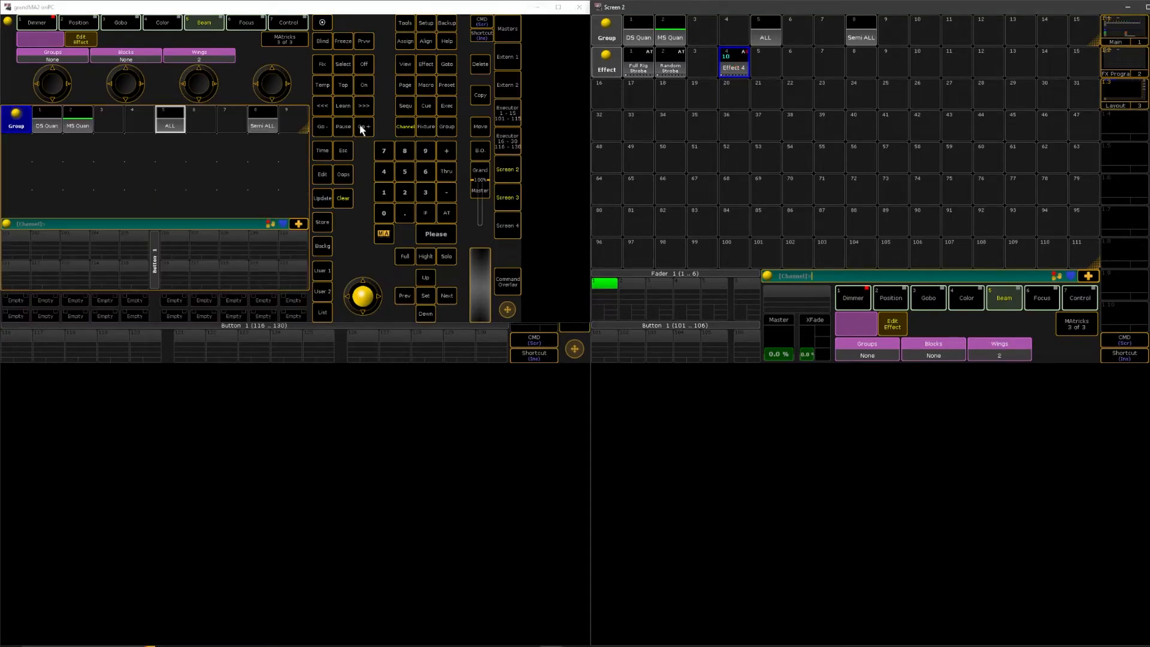
left_click(500, 191)
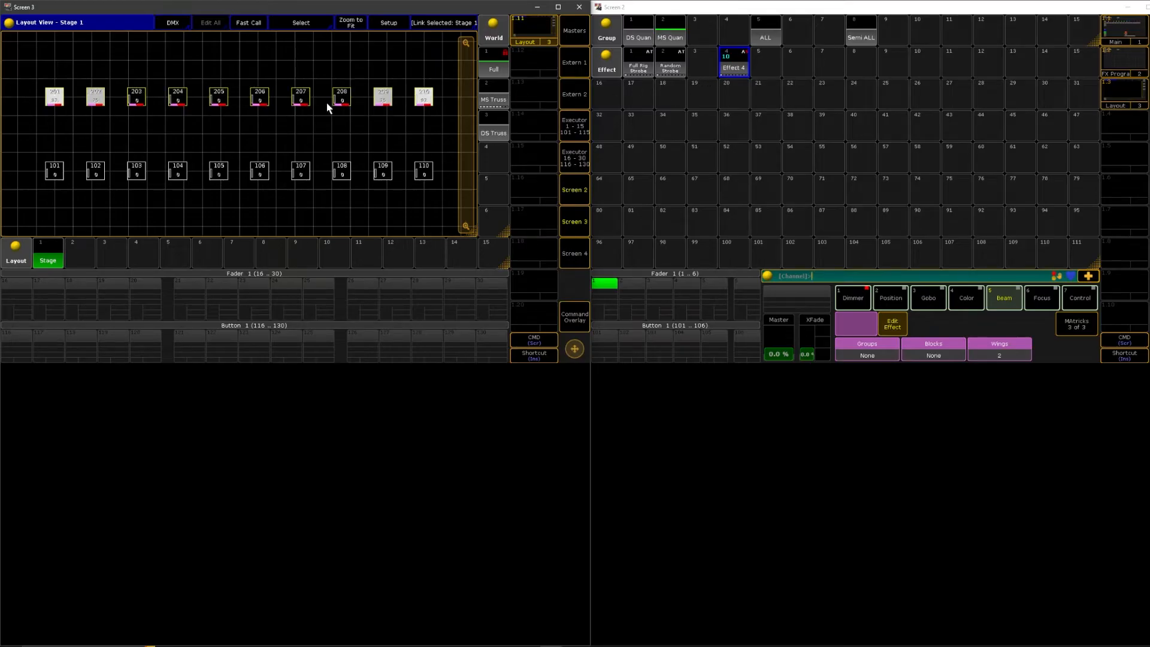
Switch Effect 4's direction to Backward and check the effect in the Stage layout
left_click(734, 70)
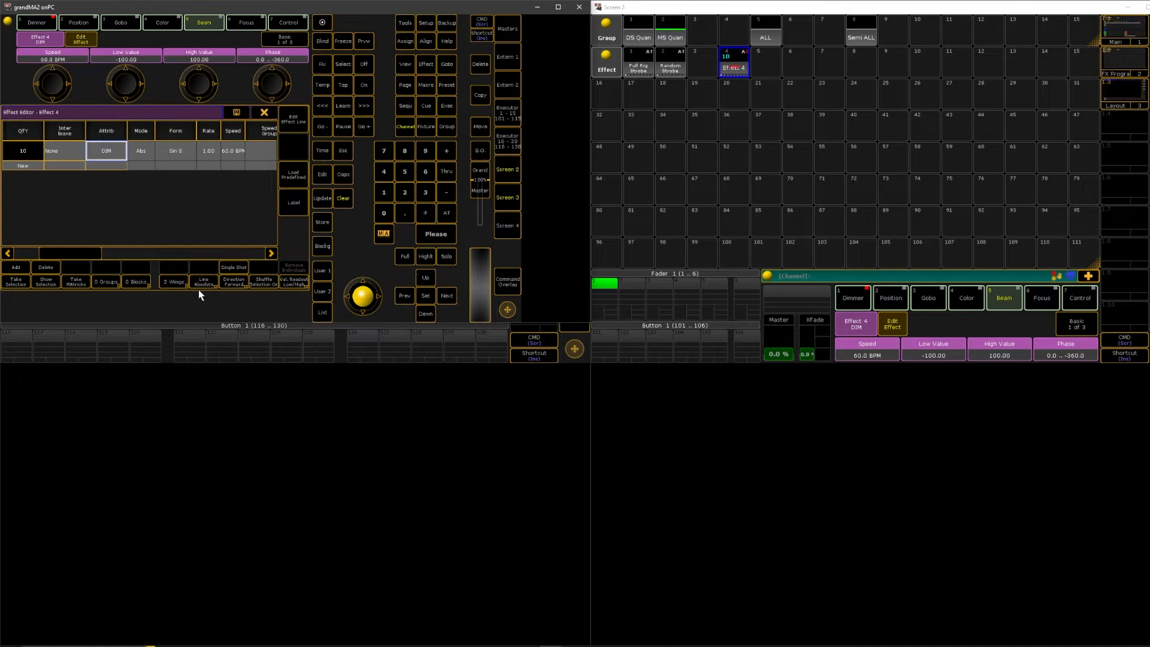
left_click(237, 284)
left_click(511, 199)
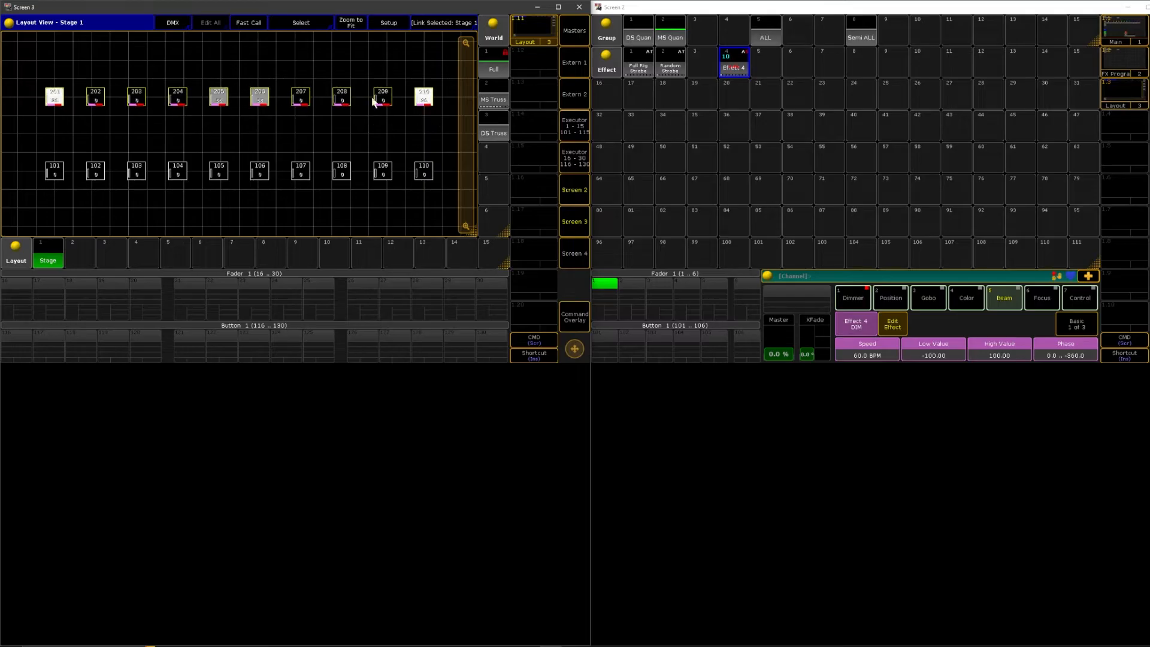
Reset the wings of Effect 4's dimmer line to 0
right_click(738, 66)
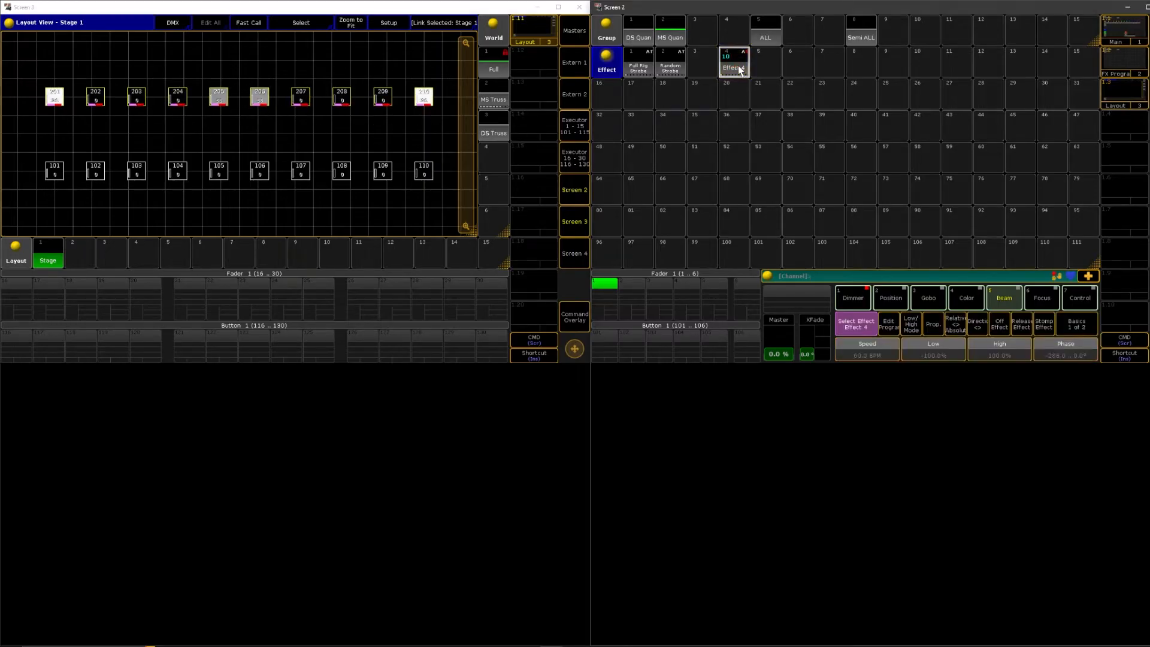
left_click_drag(77, 252, 285, 239)
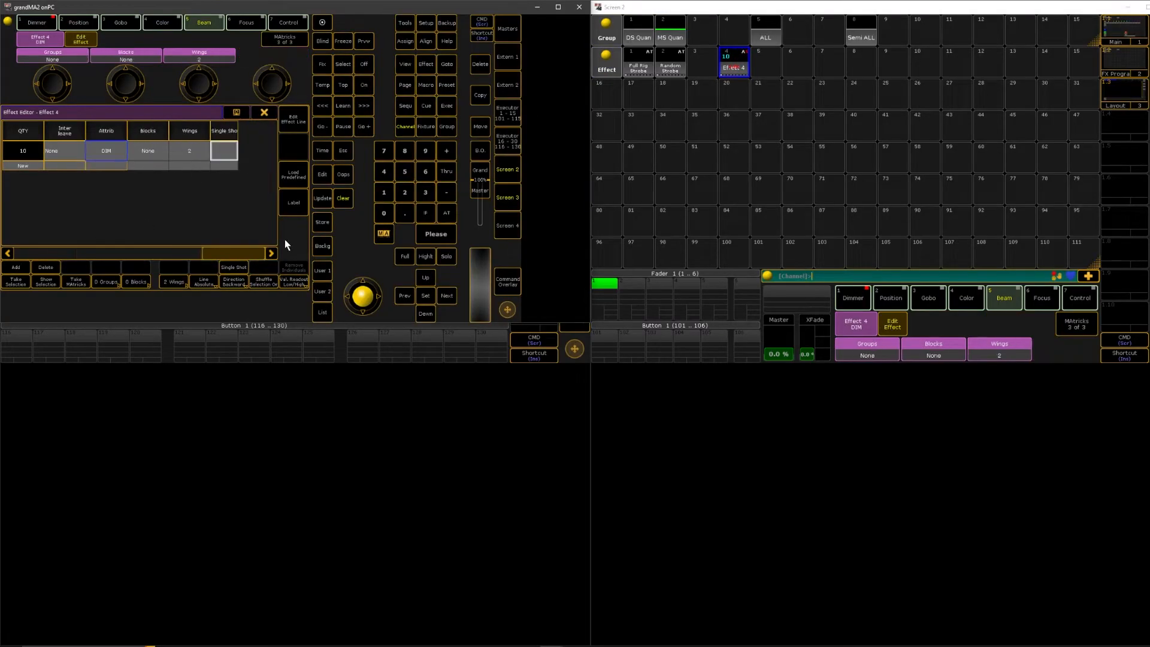
right_click(191, 158)
type("0")
key("Return")
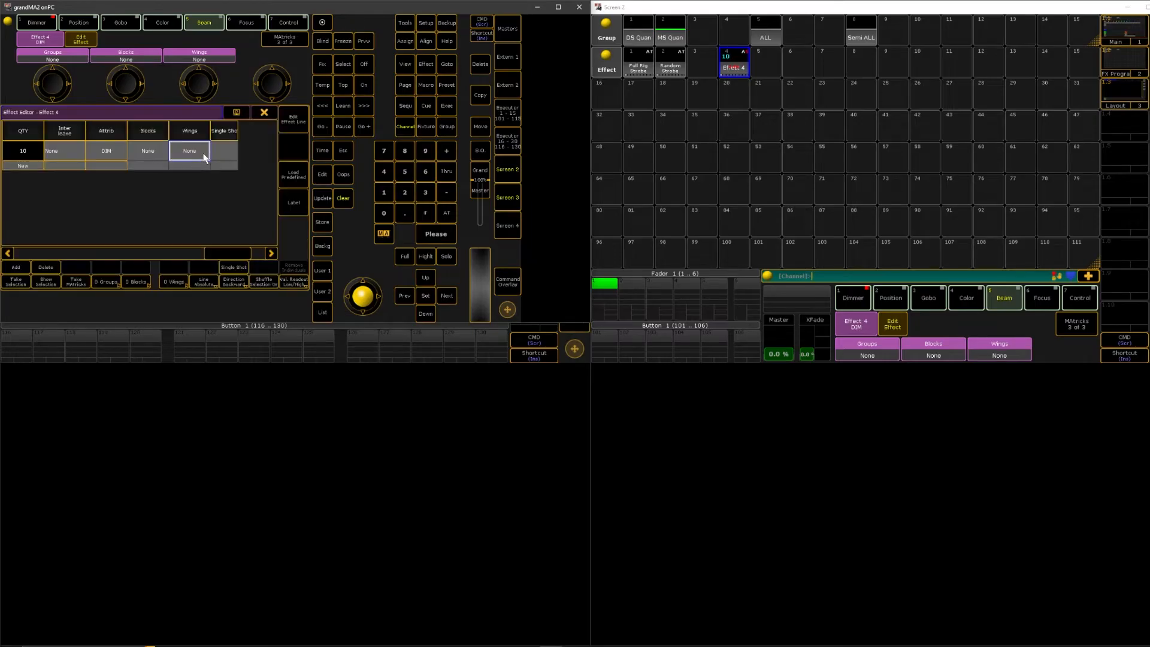
Change the form of Effect 4's dimmer line to Pwm 4 and watch the fixtures in the Stage layout
left_click_drag(233, 256, 57, 233)
right_click(172, 151)
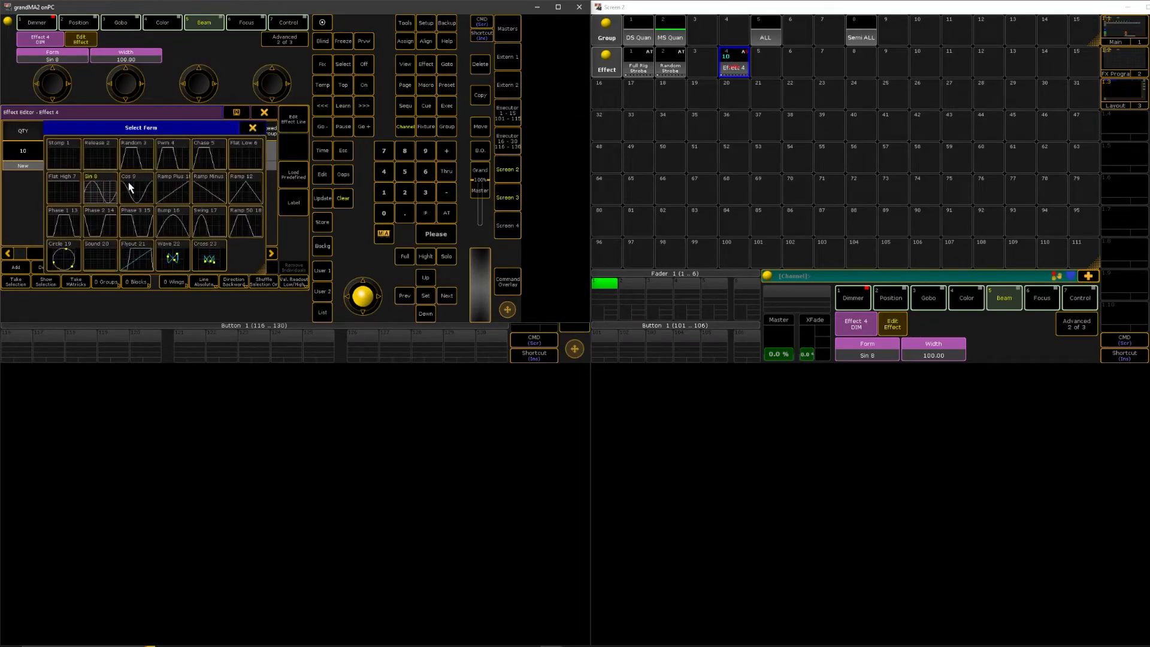
left_click(178, 157)
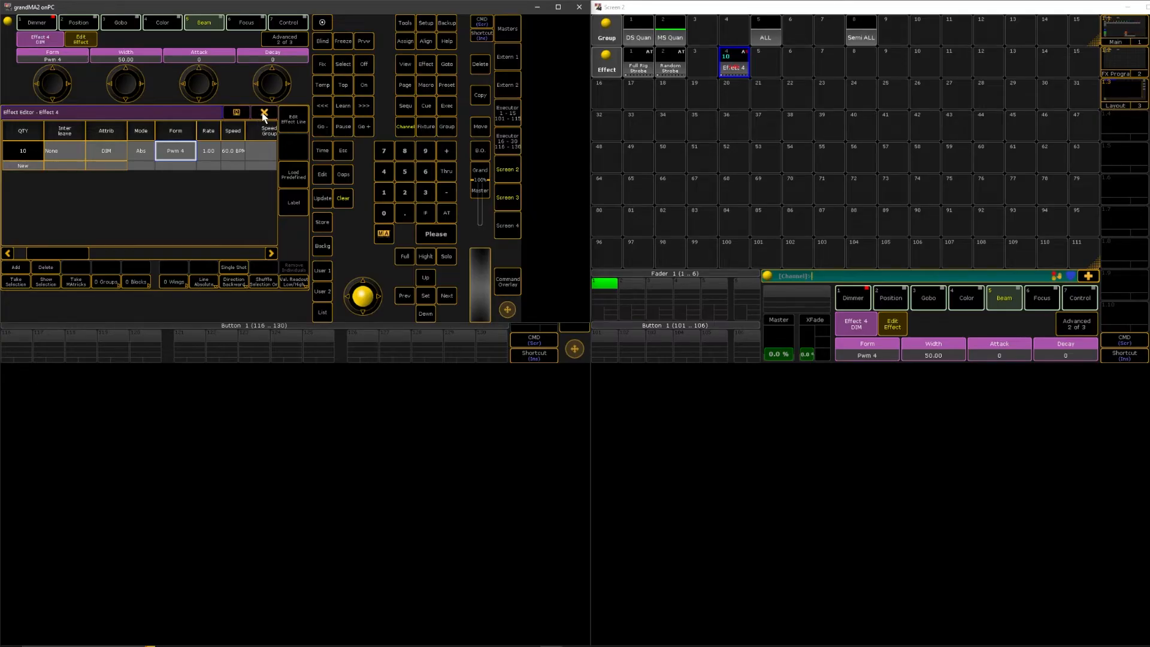
left_click(515, 199)
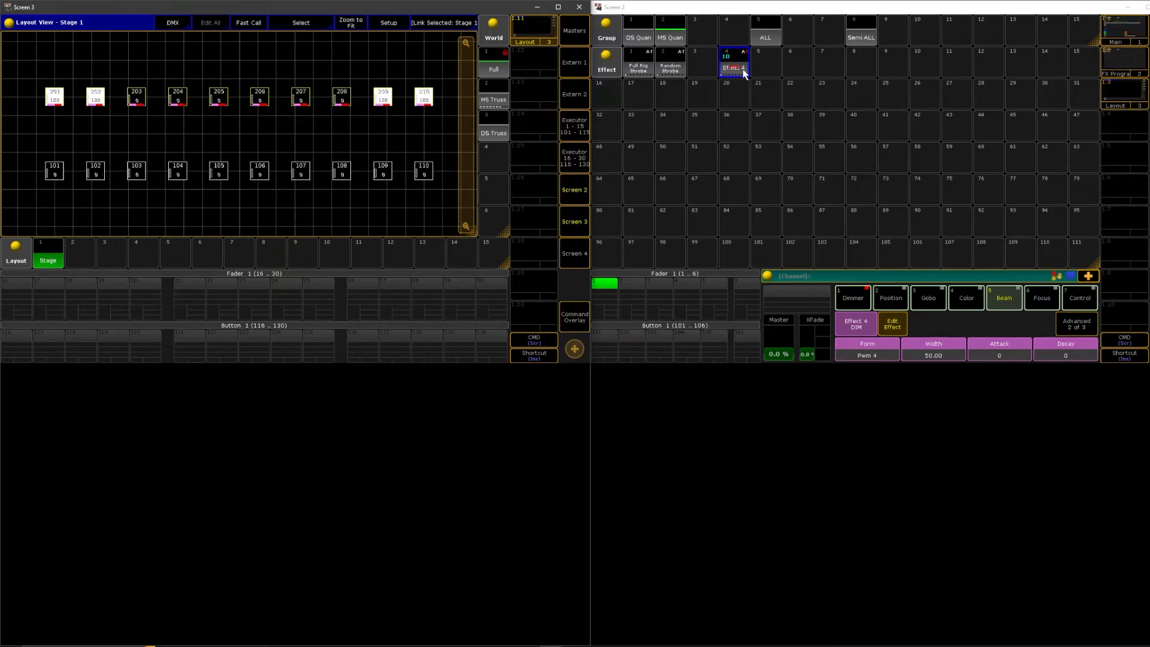
Give Effect 4's Pwm dimmer line 2 wings and bring the Stage layout back up
left_click(734, 62)
left_click(734, 62)
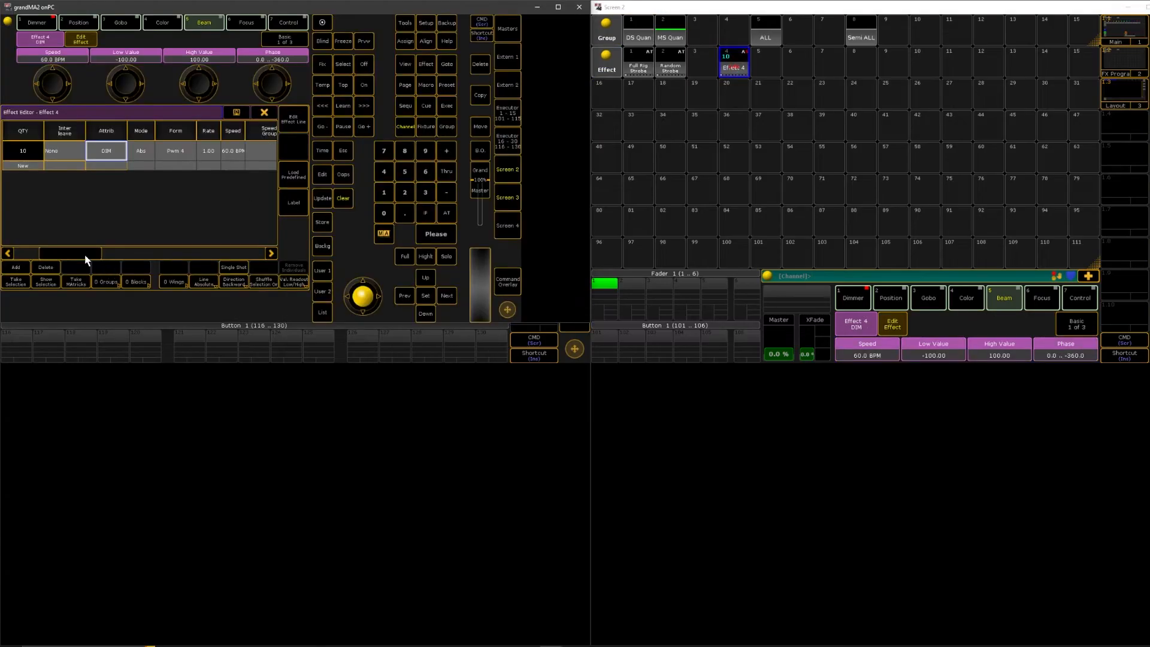
left_click_drag(85, 254, 259, 256)
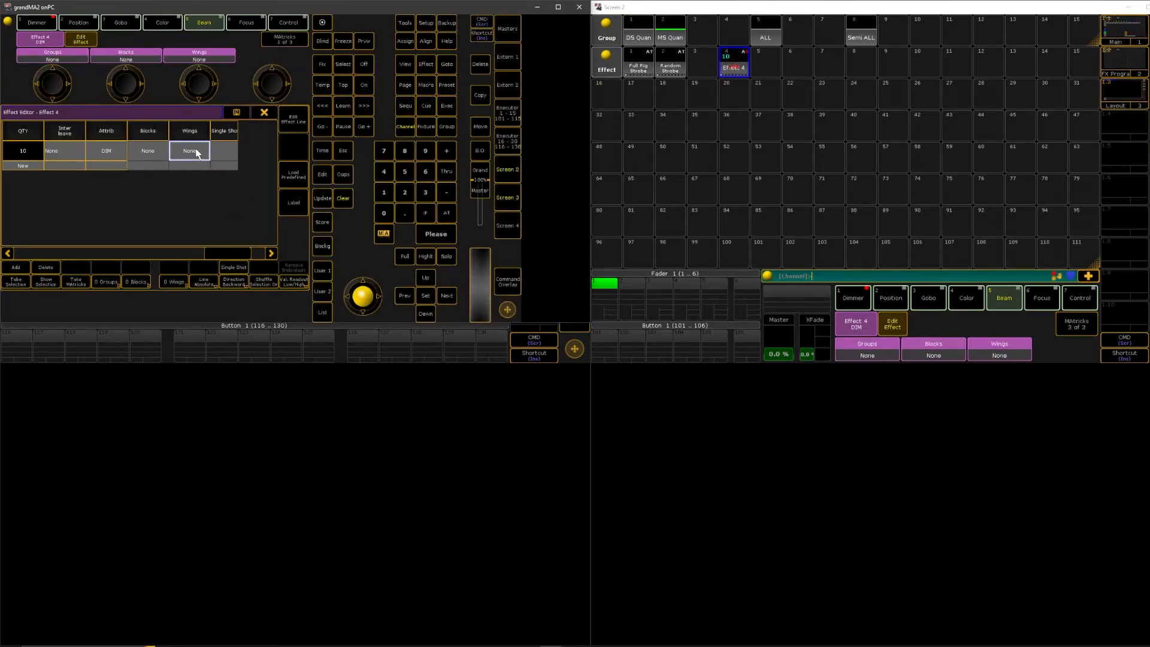
right_click(196, 154)
type("2")
key("Return")
left_click(505, 204)
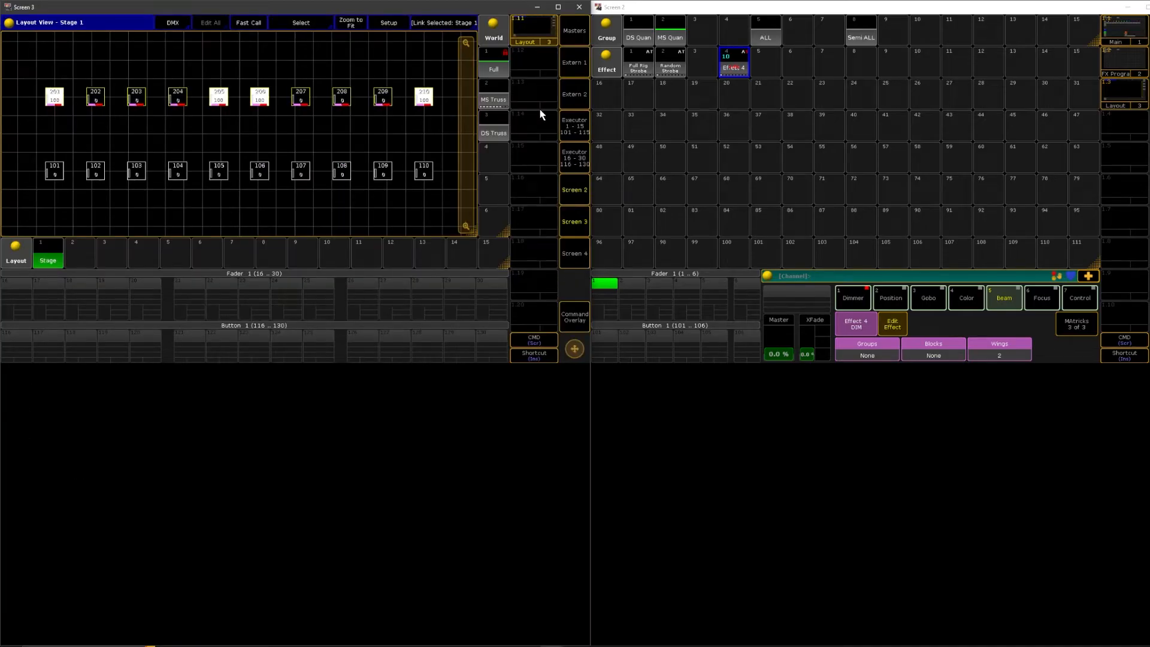
Set the direction of Effect 4's dimmer line to forward bounce (>Bounce)
left_click(739, 69)
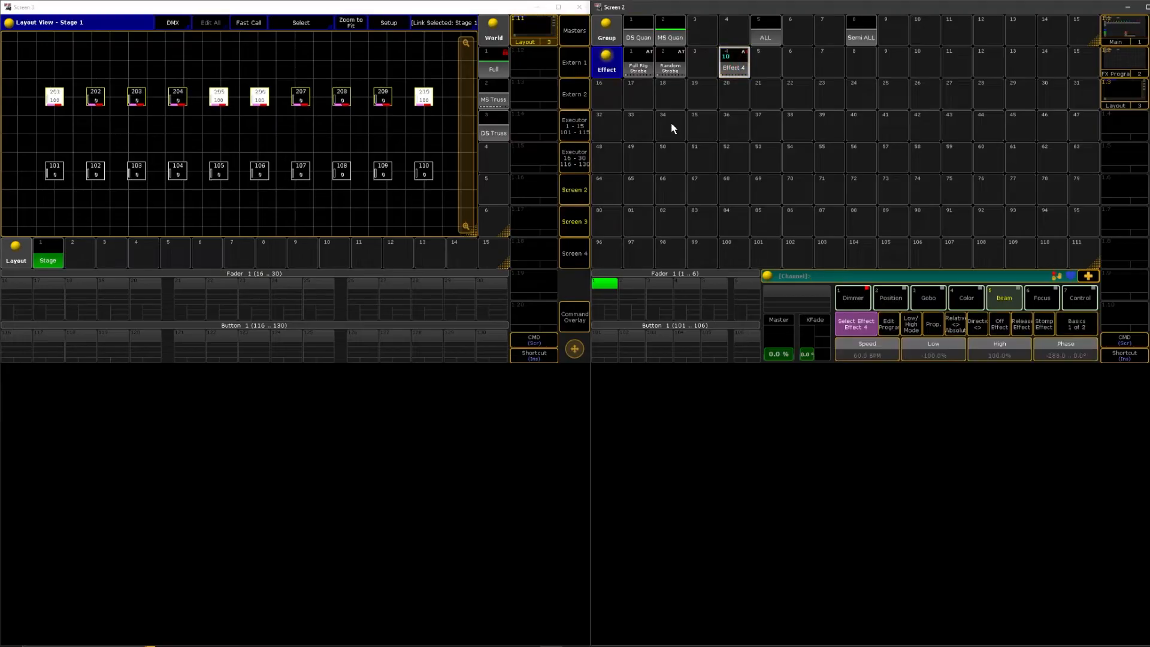
right_click(738, 59)
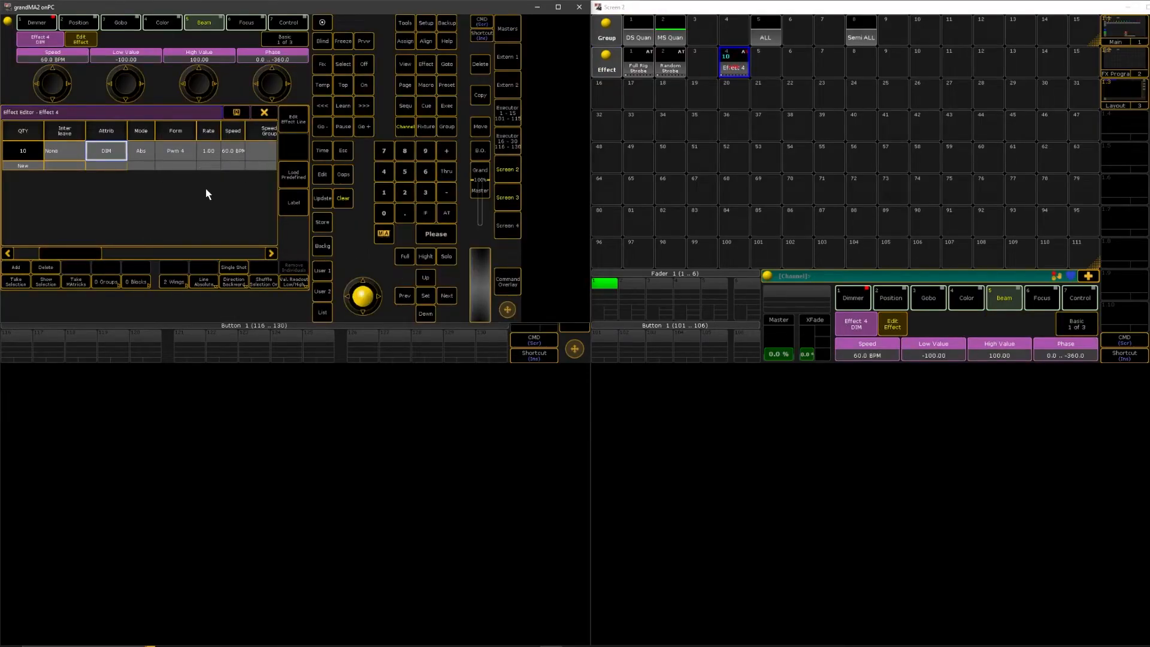
left_click_drag(89, 256, 150, 254)
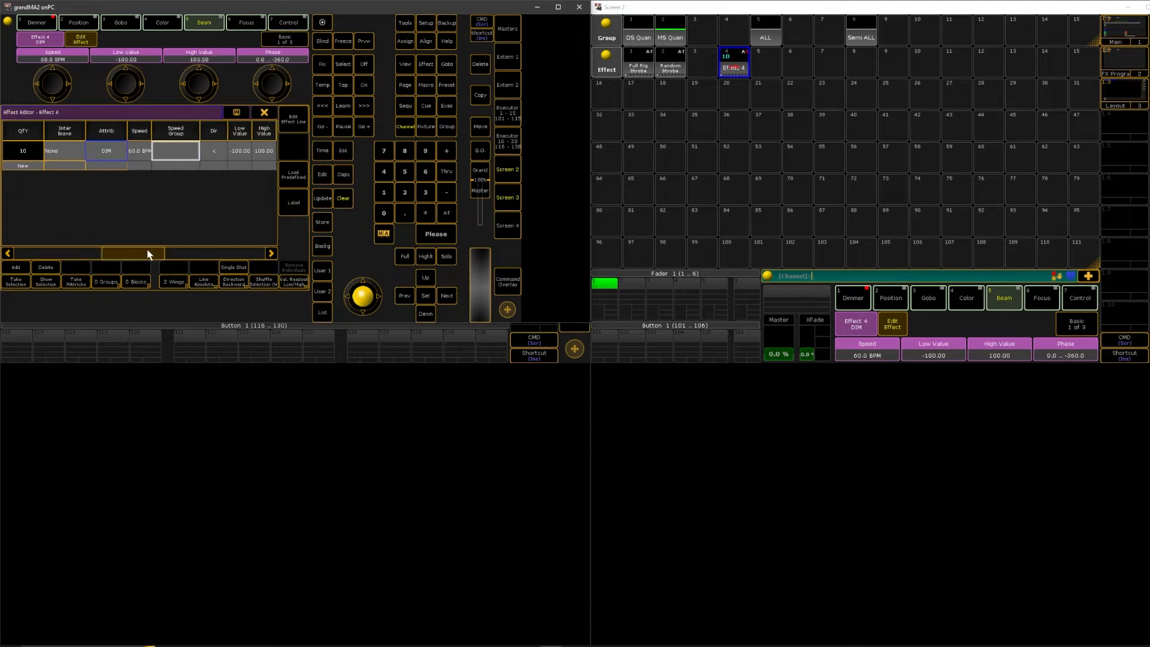
left_click(211, 146)
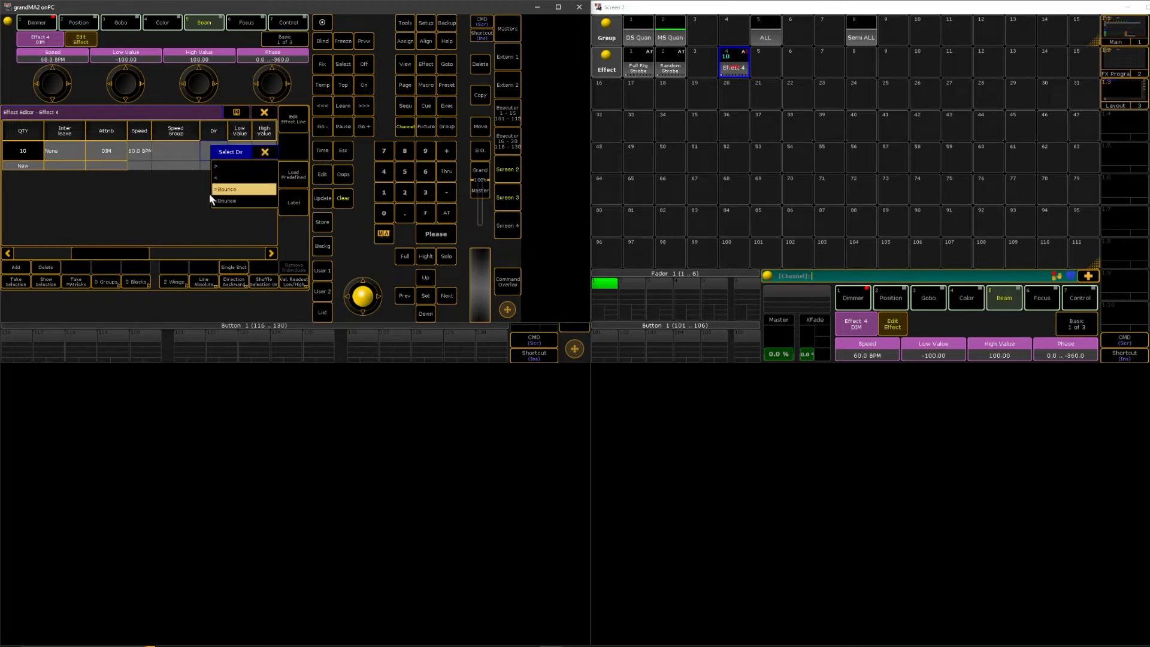
left_click(229, 189)
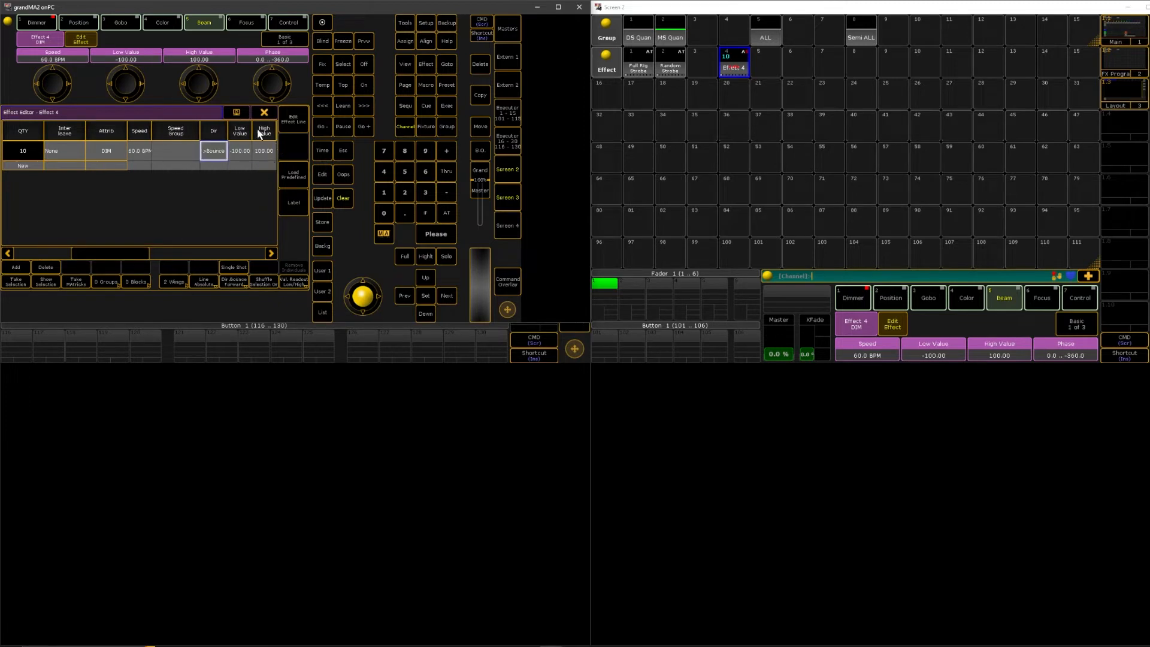
Reset the wings of Effect 4's dimmer line to None and watch the bounce in the Stage layout
left_click_drag(147, 250, 240, 251)
left_click(182, 148)
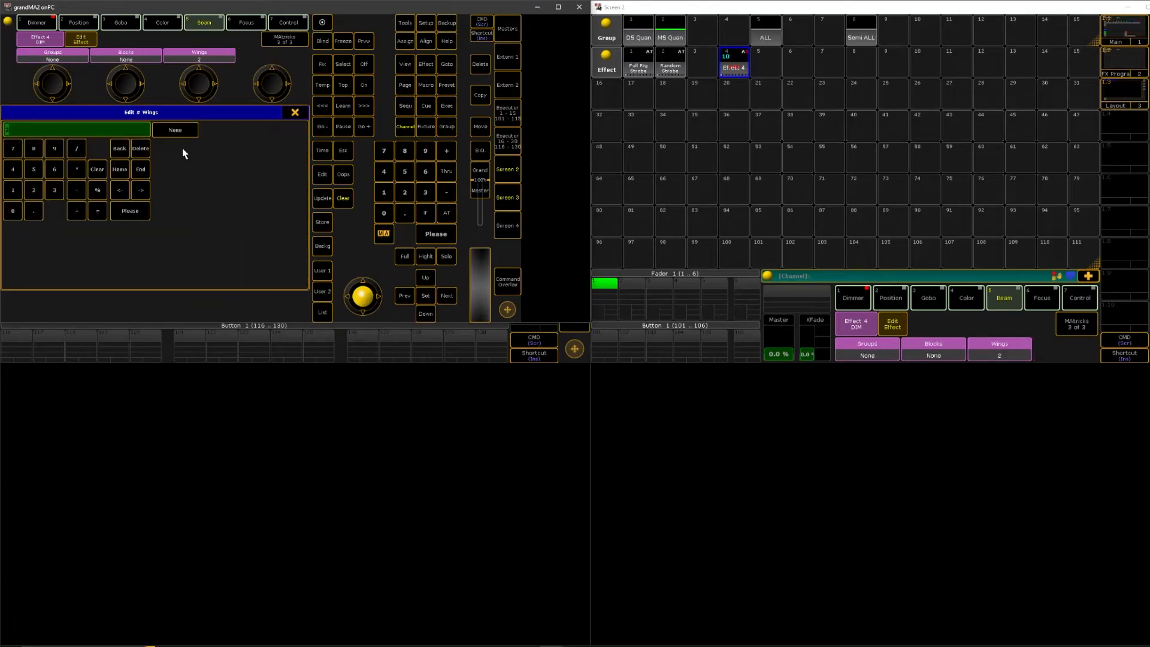
left_click(182, 148)
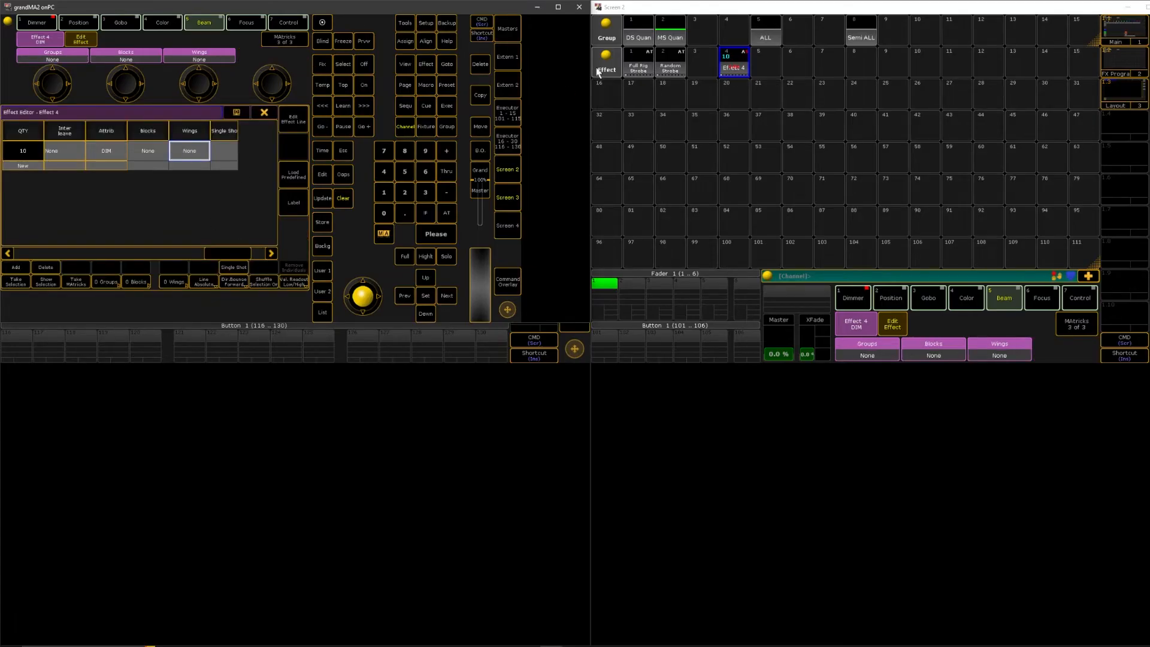
left_click(508, 193)
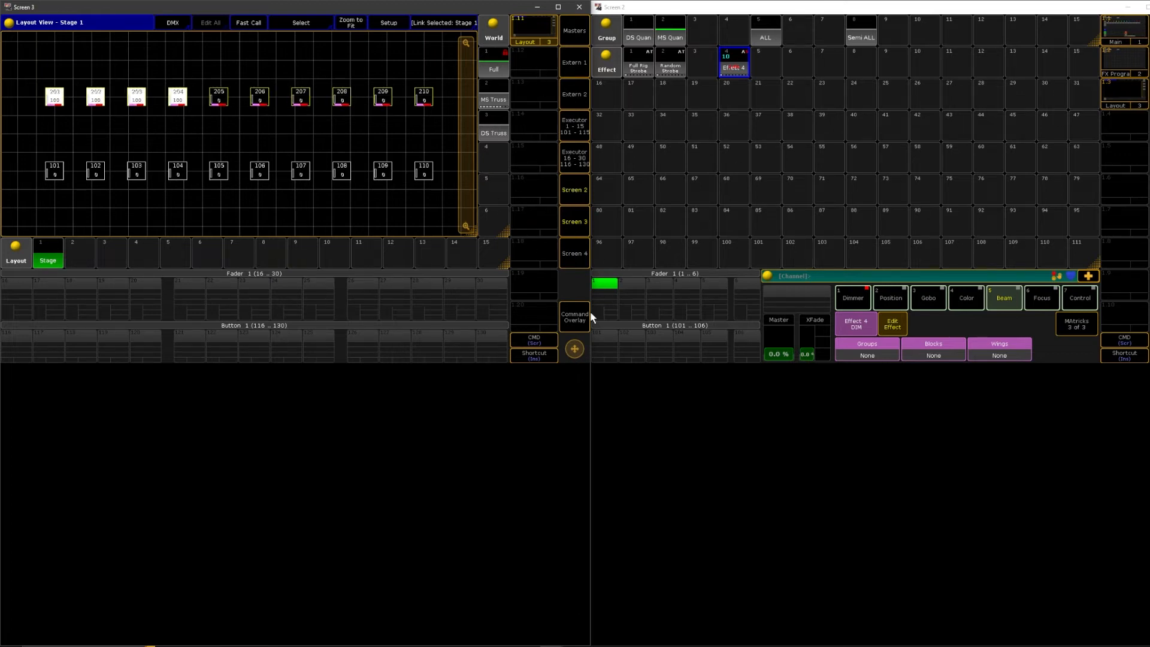
Set the direction of Effect 4's dimmer line back to plain forward
left_click(733, 65)
left_click(733, 64)
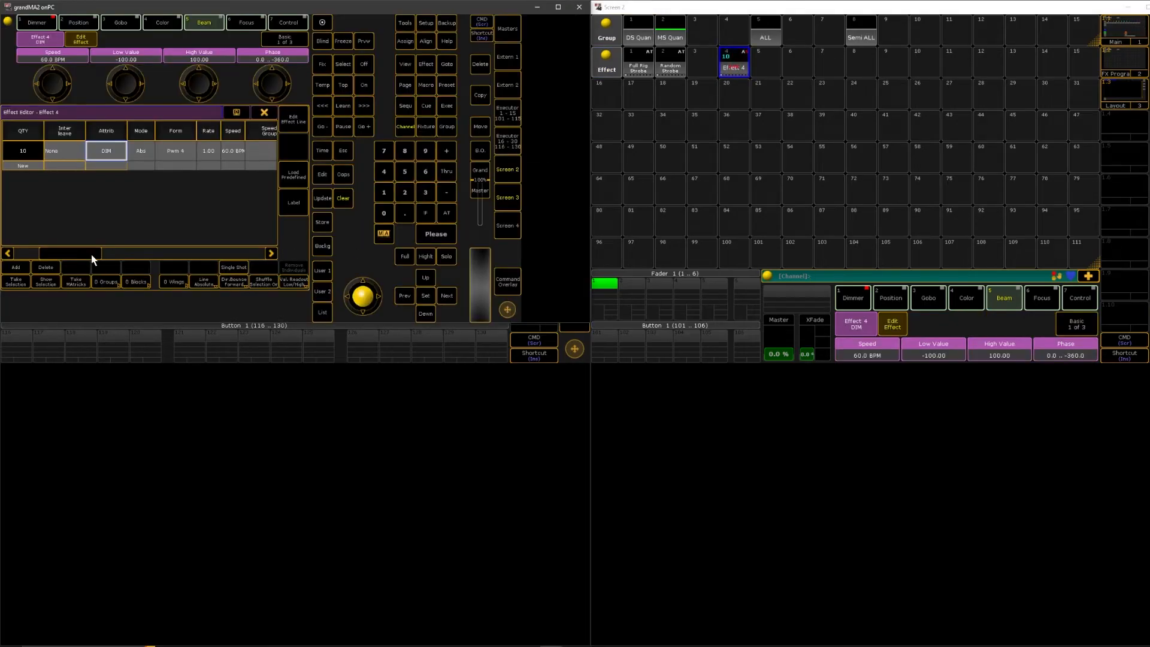
left_click_drag(92, 259, 263, 252)
left_click(241, 154)
left_click(252, 178)
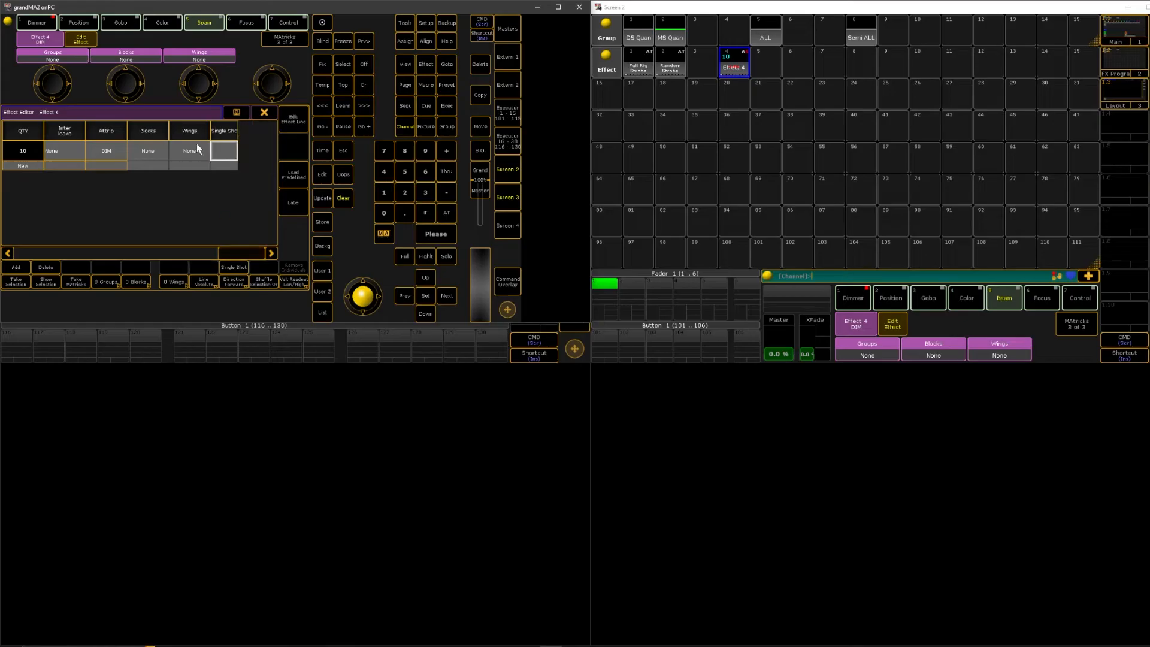
Set the wings of Effect 4's dimmer line to 2 and check the fixtures in the Stage layout
left_click(190, 150)
type("2")
key("Return")
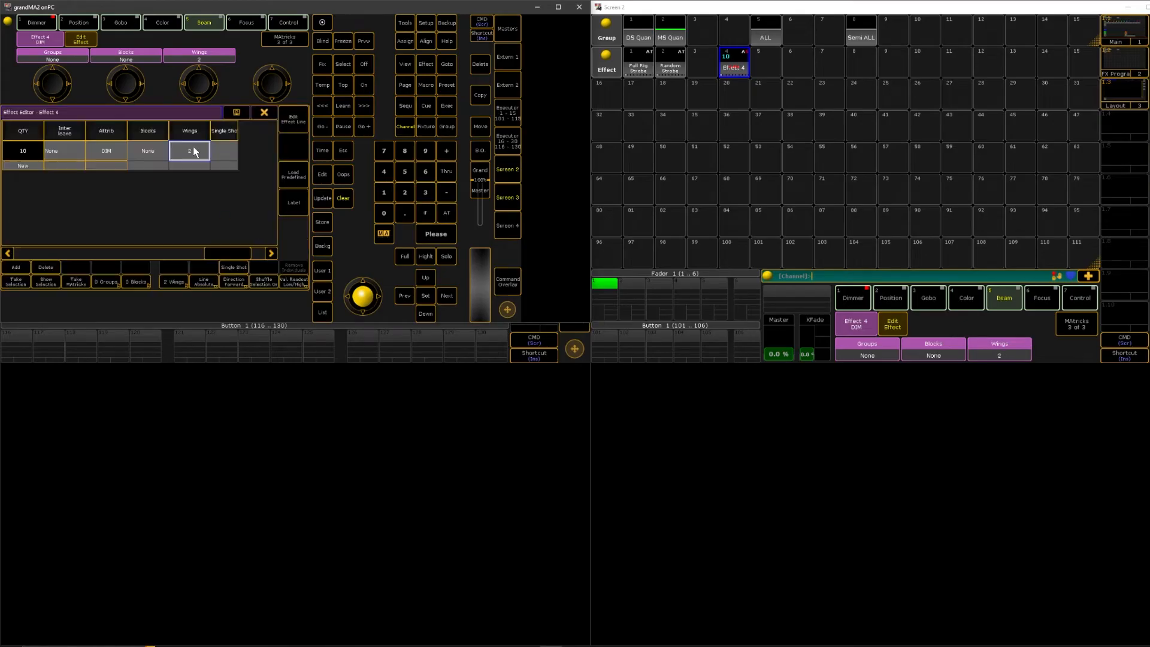
left_click(261, 112)
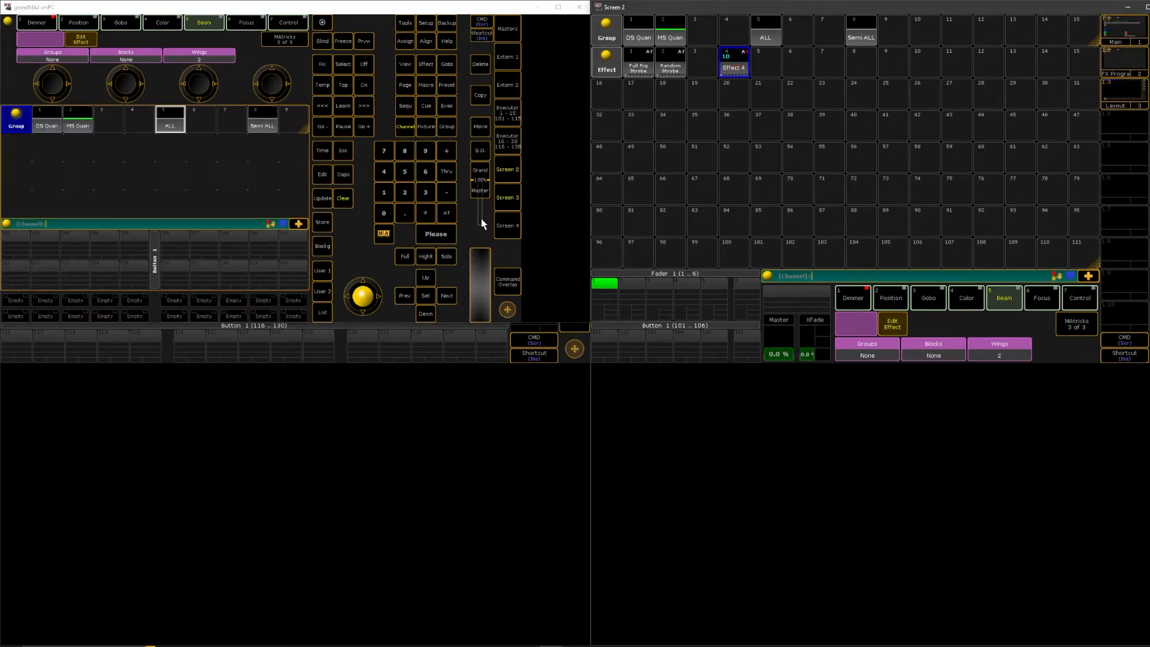
left_click(509, 197)
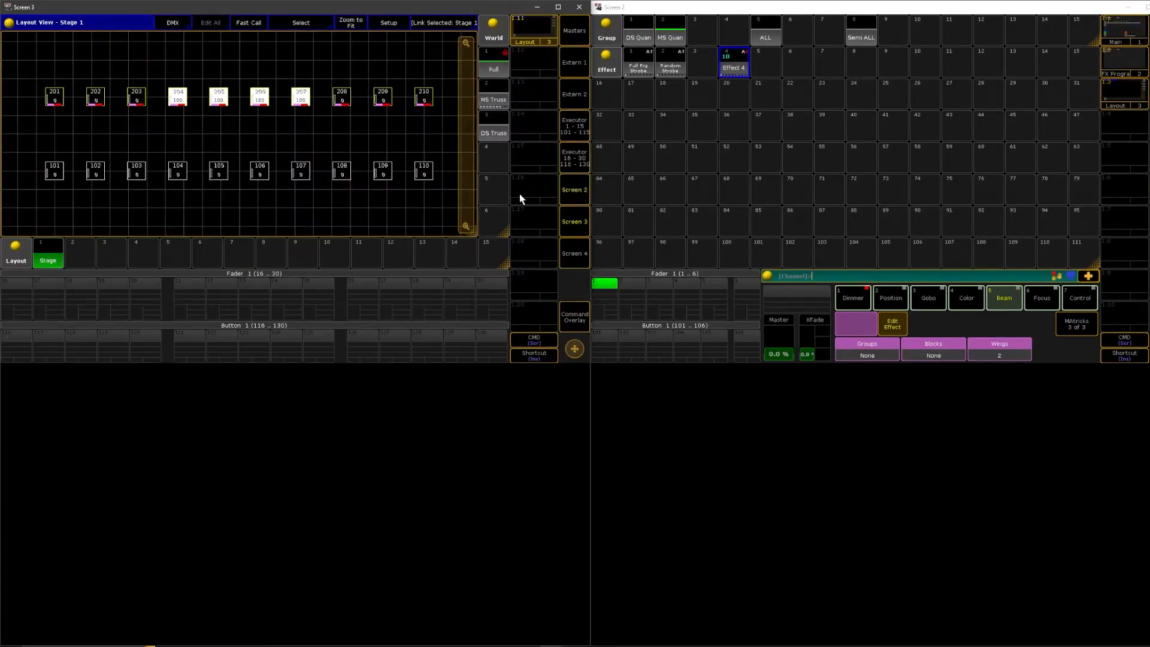
Clear the programmer so that no fixtures are selected or running the effect
left_click(574, 316)
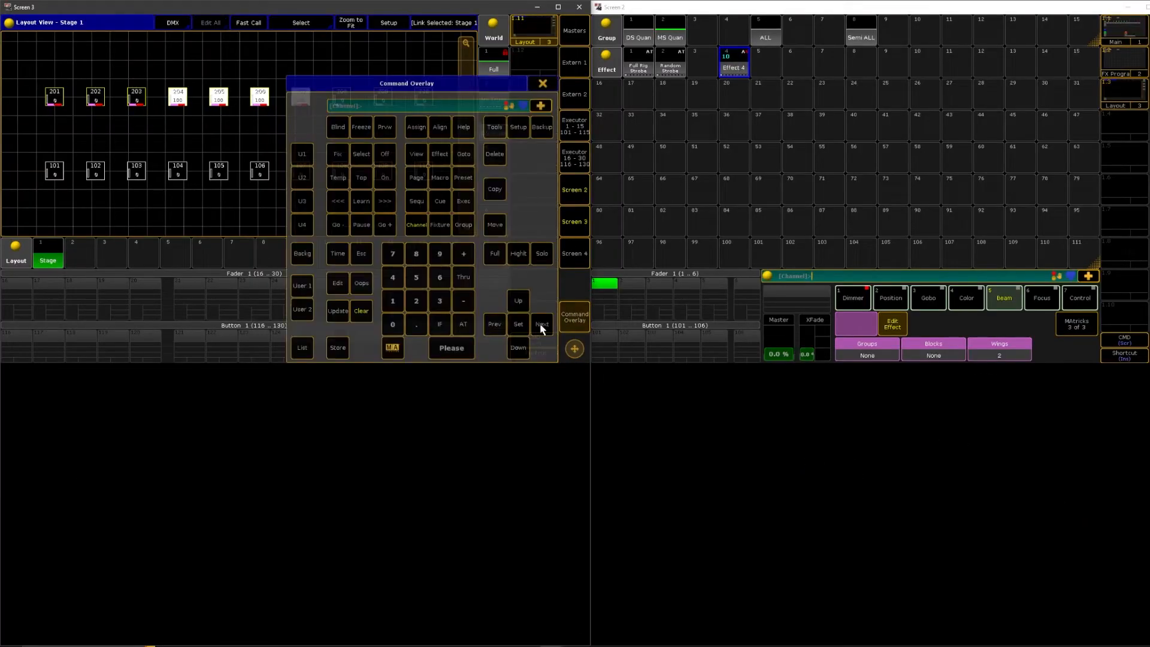
left_click(361, 310)
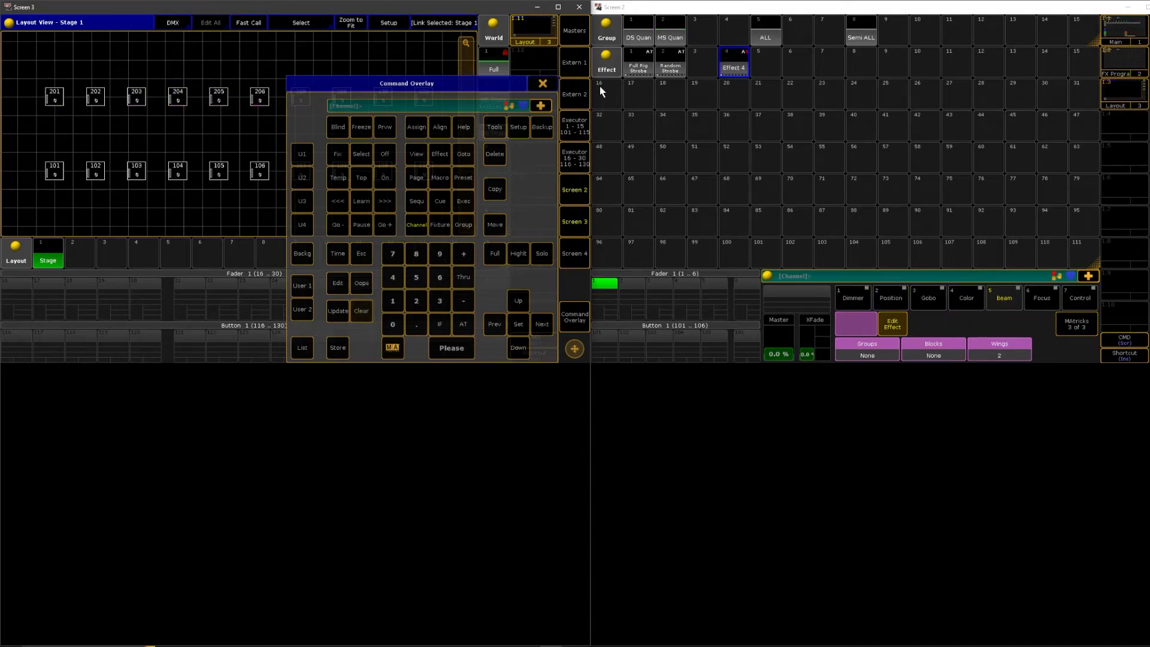
left_click(543, 83)
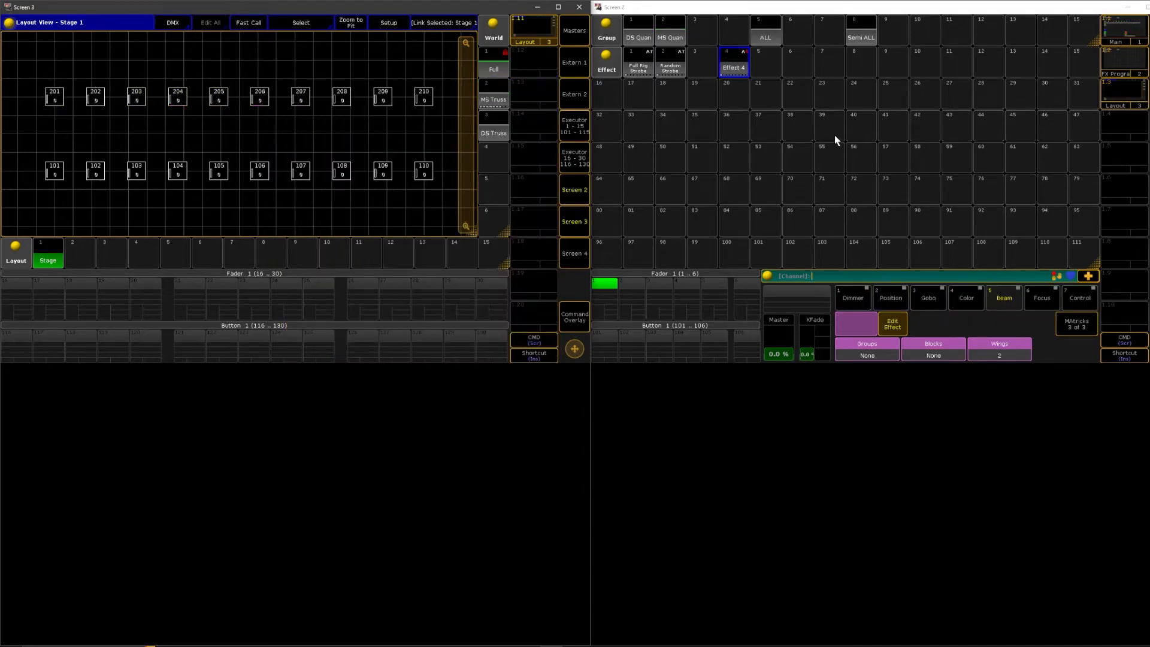
Empty Effect 4's stored fixture selection by taking a blank selection, and return to the Stage layout
left_click(725, 61)
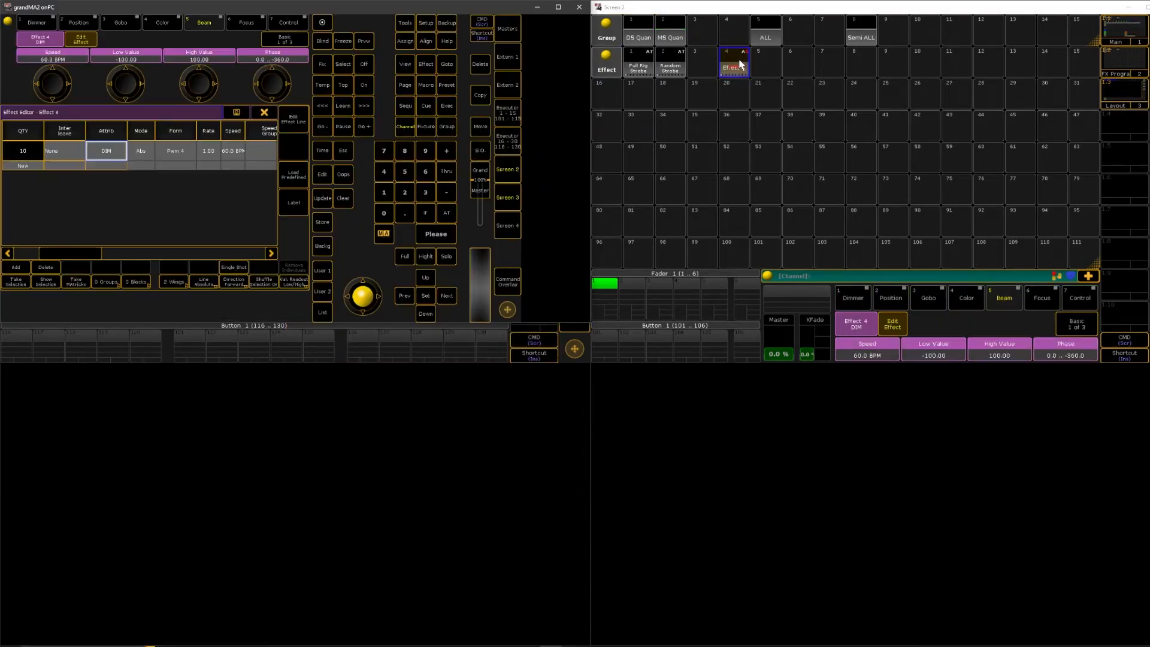
left_click(17, 281)
left_click(264, 112)
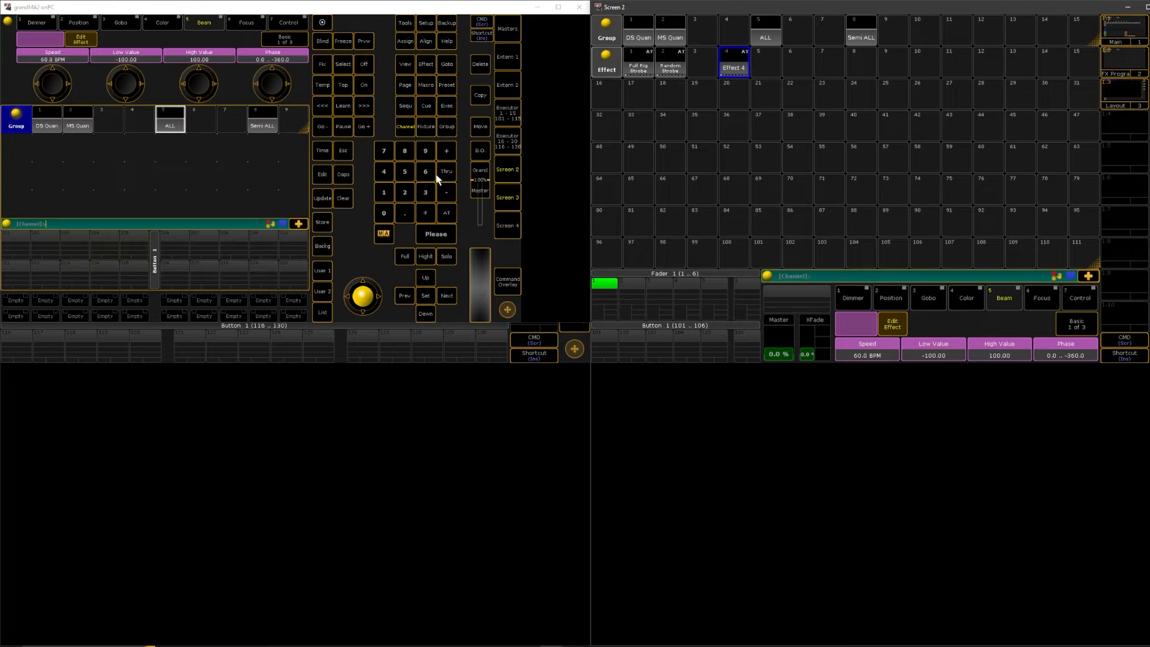
left_click(512, 193)
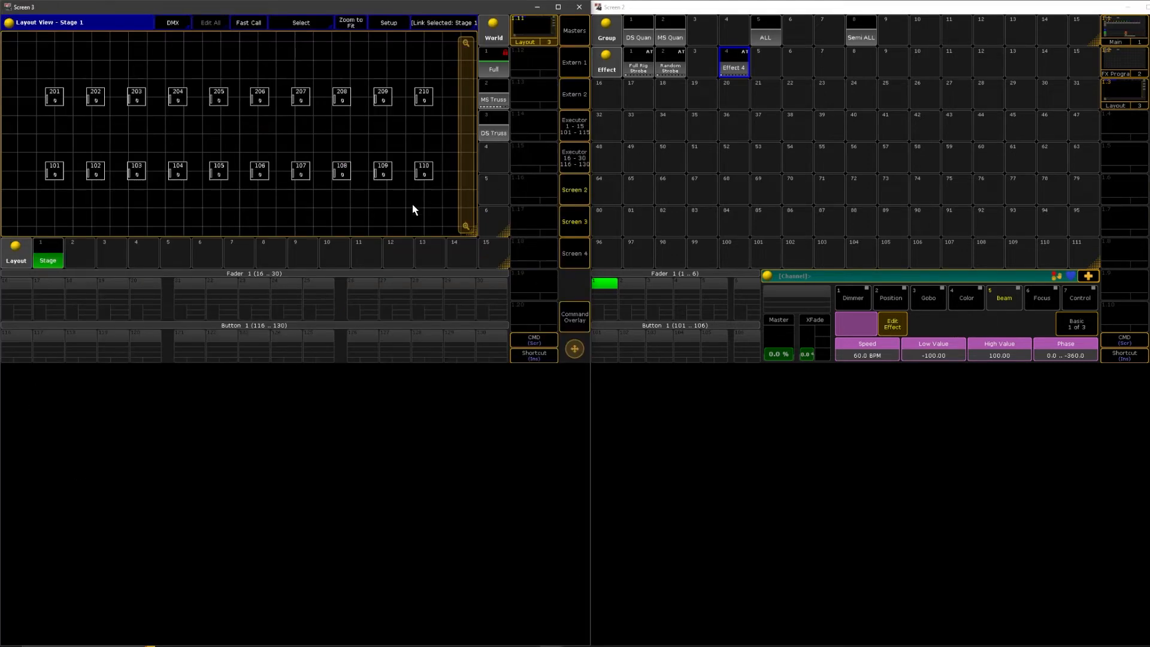
Review the quantity and wings settings of Effect 4's dimmer line, and bring the Stage layout back up
left_click(732, 63)
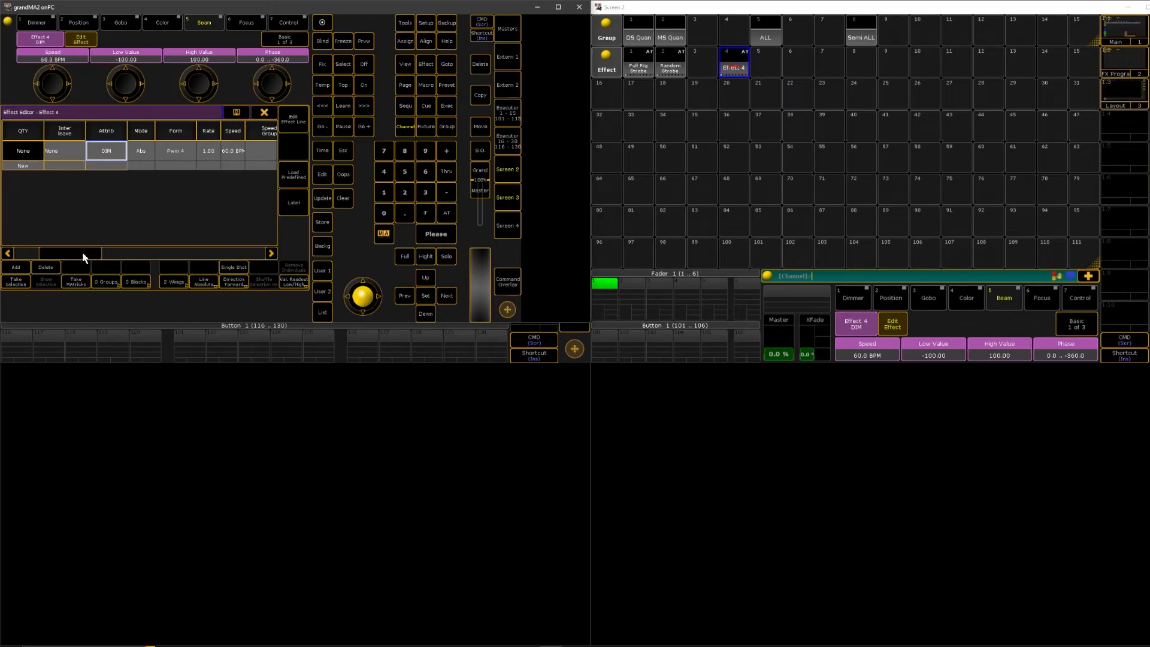
left_click_drag(81, 251, 268, 246)
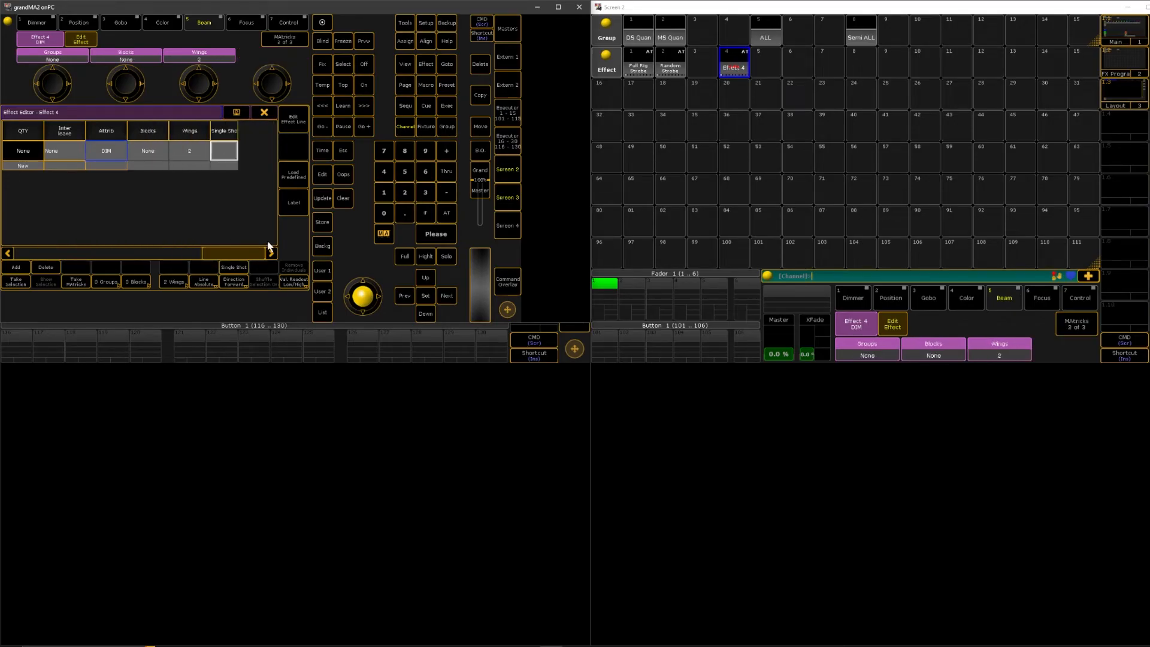
left_click(264, 112)
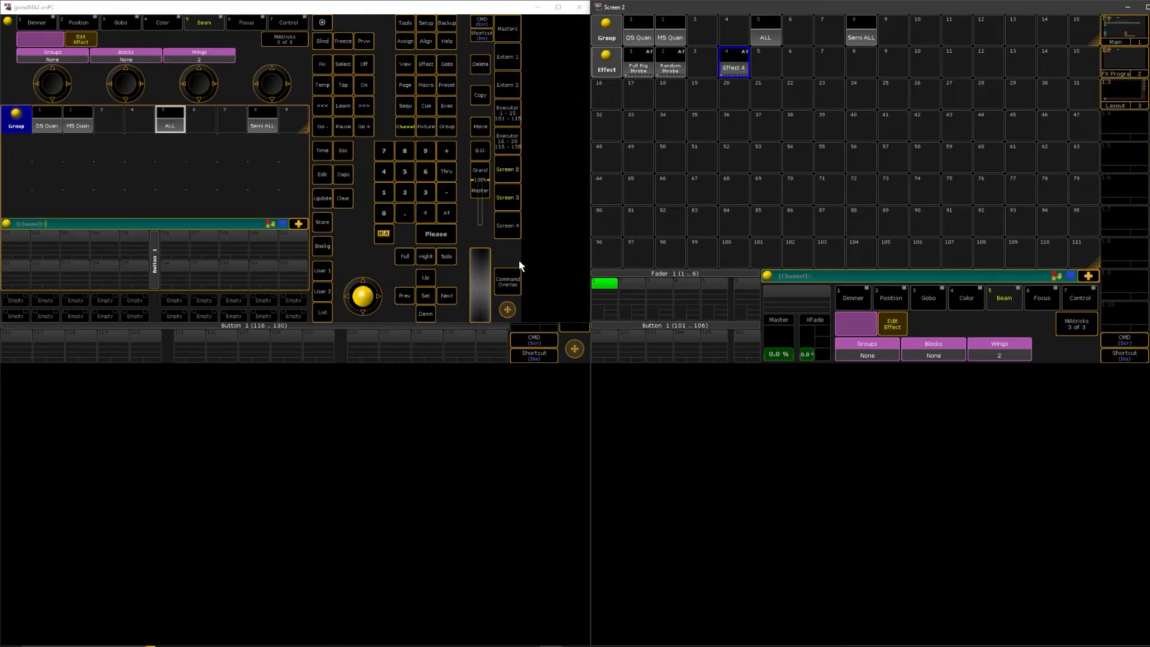
left_click(506, 201)
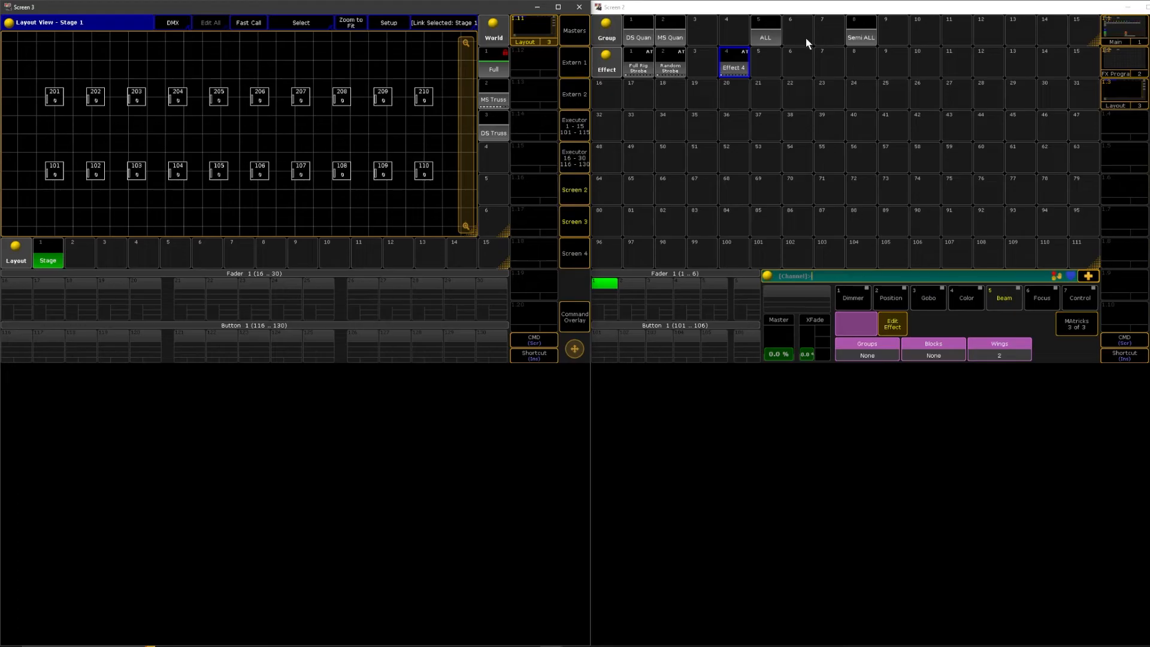
Try Effect 4 on the ALL group in the Stage layout, and clear the programmer
left_click(773, 34)
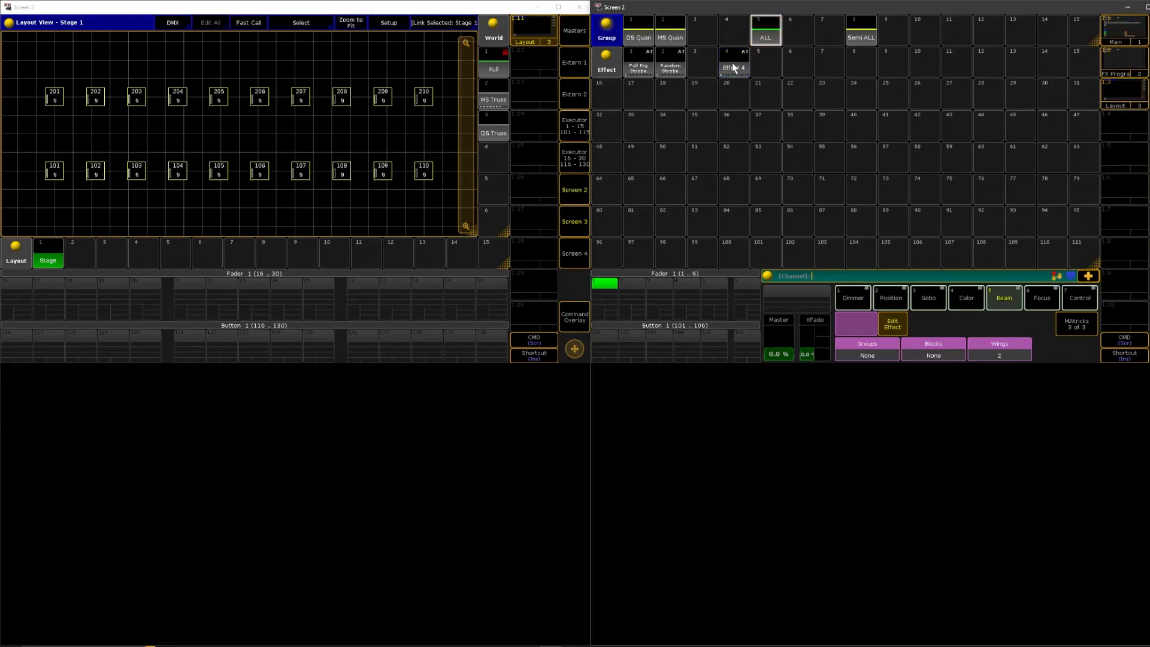
left_click(732, 68)
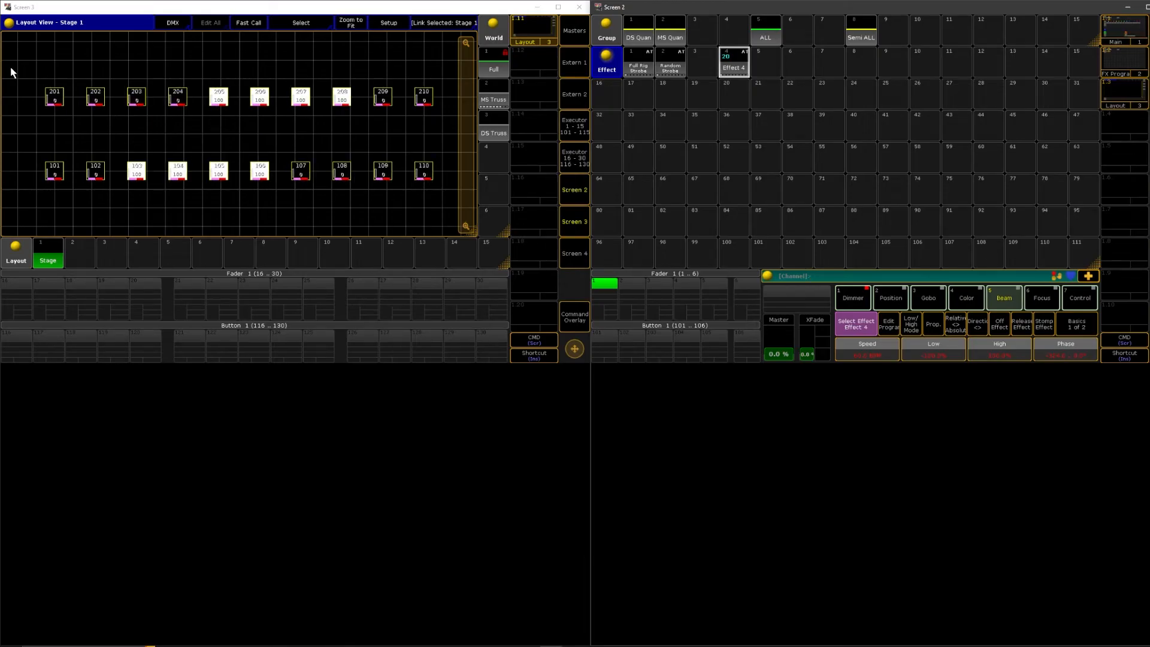
left_click_drag(19, 60, 453, 124)
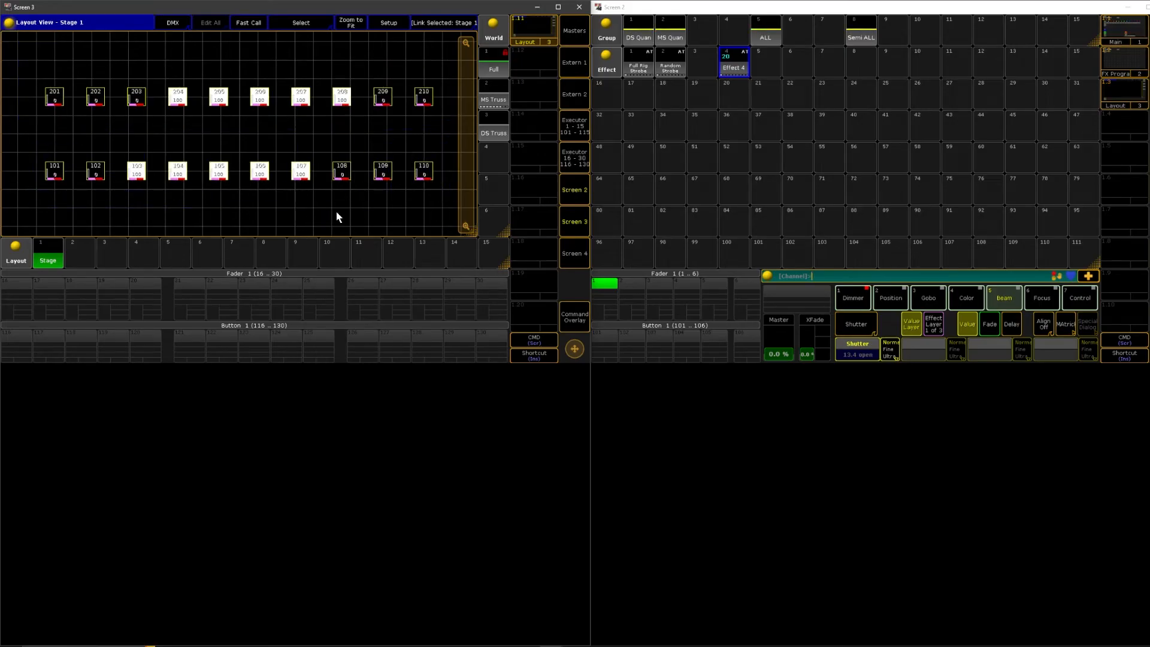
left_click(574, 317)
left_click(361, 311)
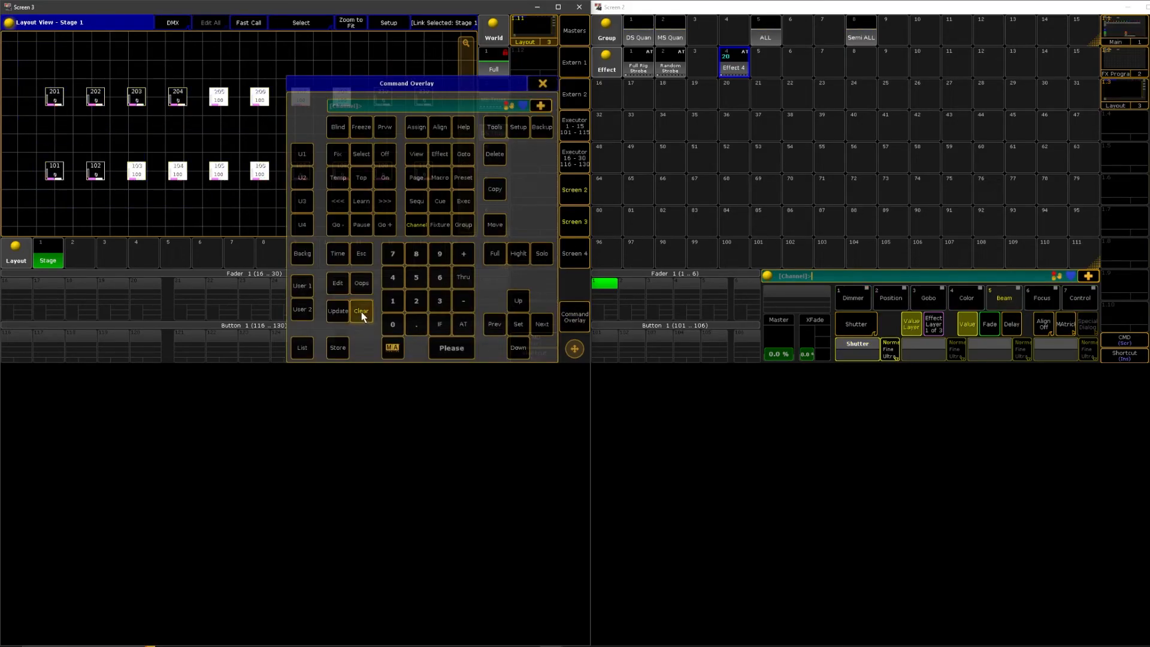
left_click(543, 83)
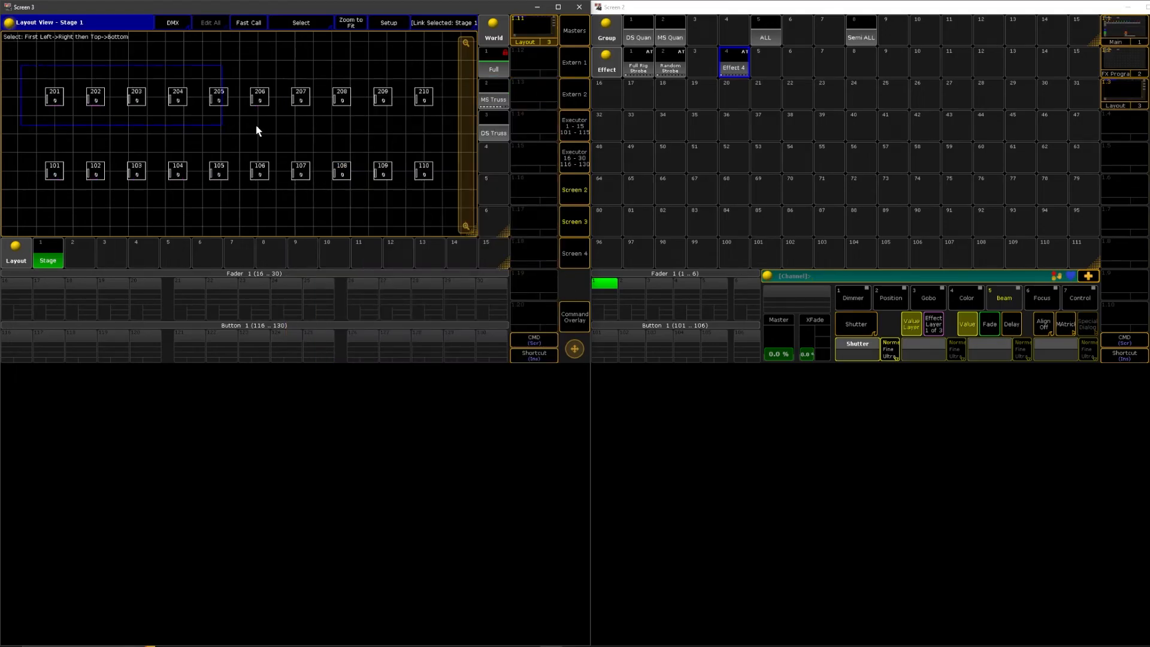
Try Effect 4 on fixtures 201 to 210 followed by 101 to 110, and clear the programmer
left_click_drag(434, 128, 434, 127)
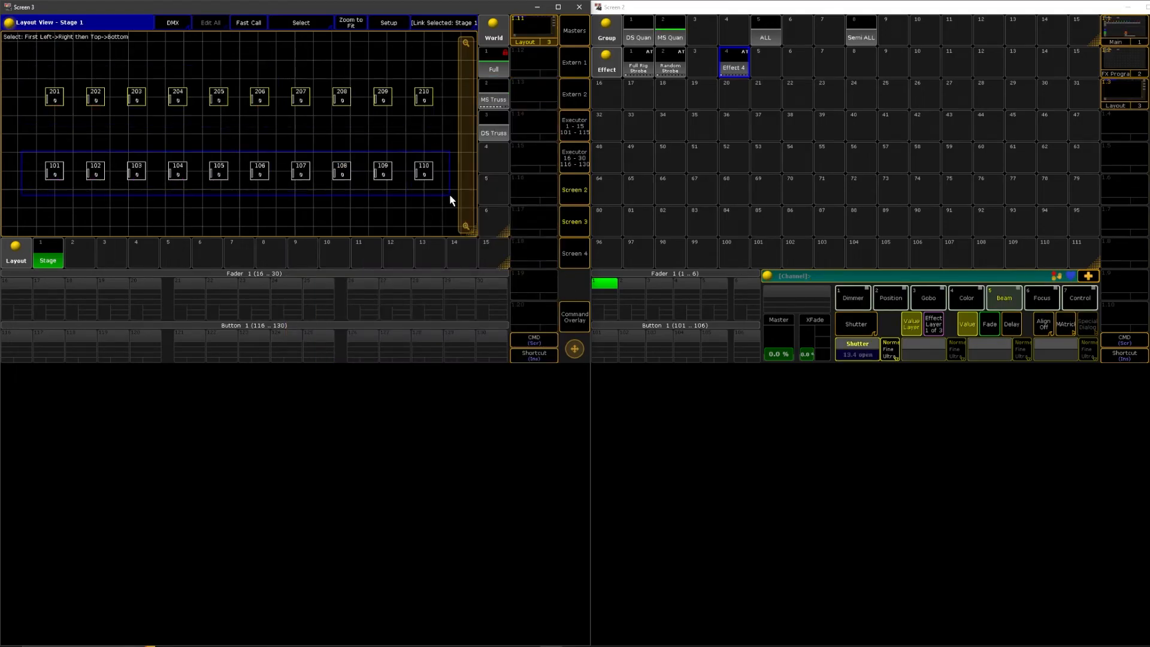
left_click_drag(450, 196, 450, 195)
left_click(734, 75)
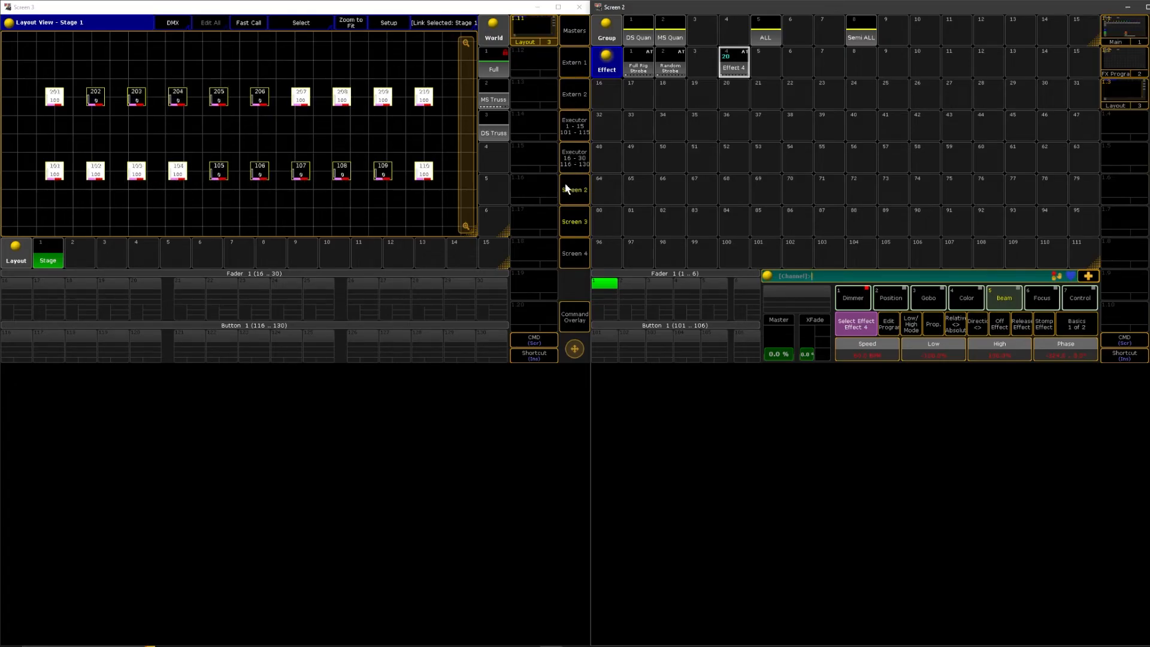
left_click(576, 319)
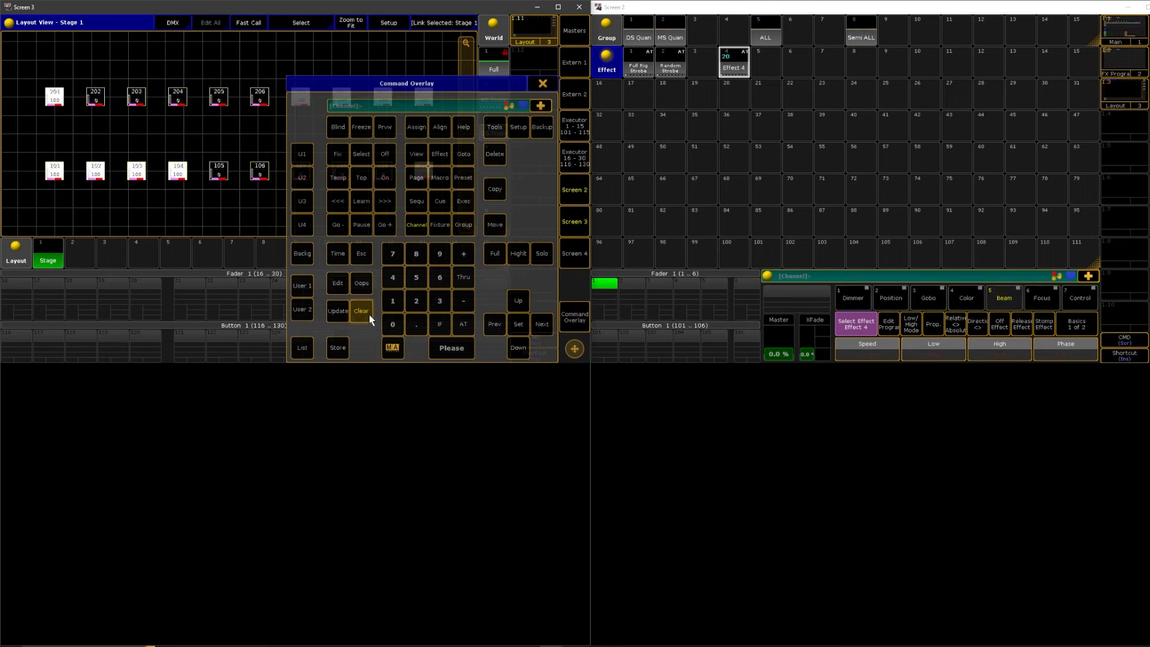
left_click(543, 83)
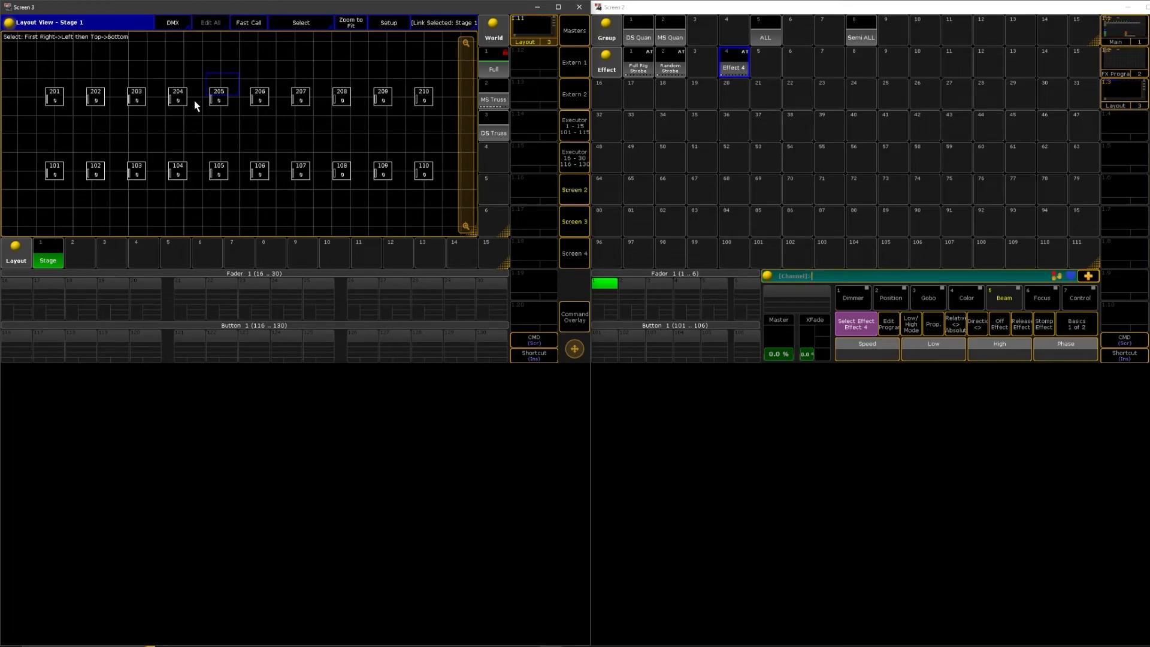
Select fixtures 205 to 201, 101 to 110 and 210 to 206 in that order and run Effect 4 on them
left_click_drag(26, 124, 383, 192)
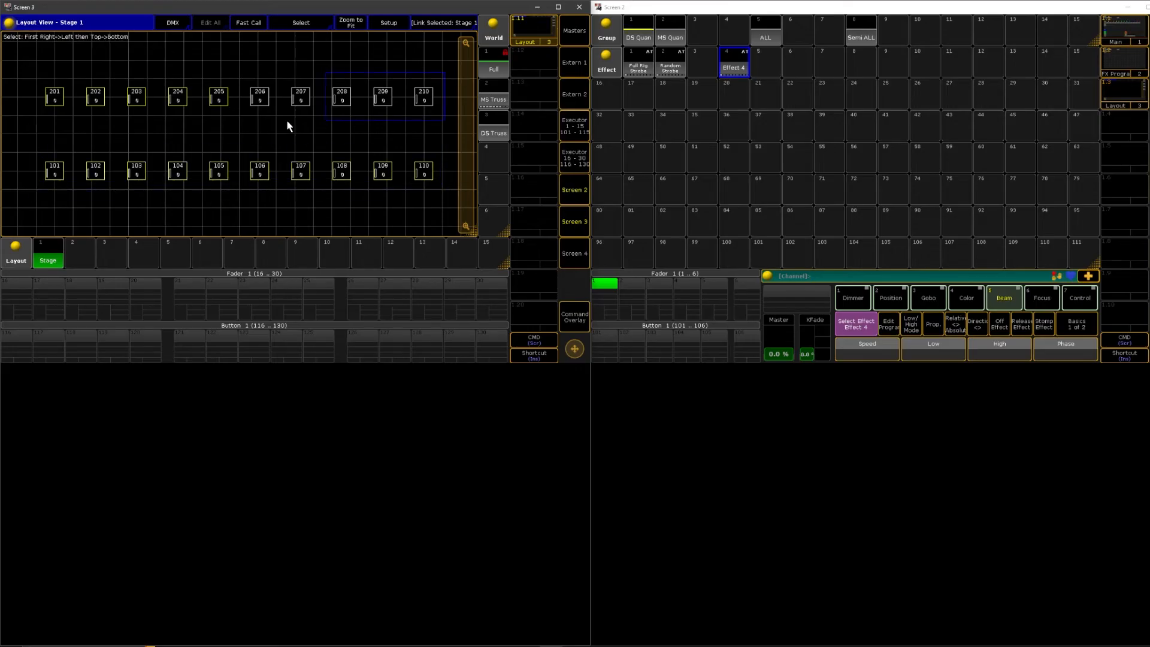
left_click_drag(287, 121, 237, 117)
left_click(734, 68)
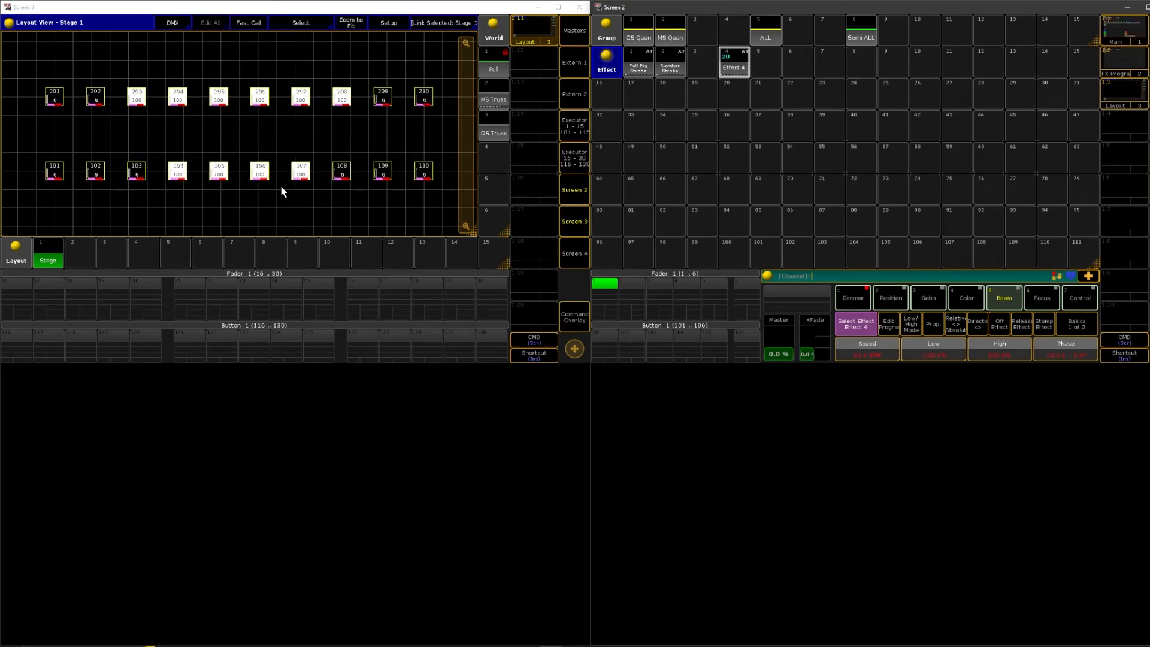
Set the groups of Effect 4's dimmer line to 2 and check the running effect in the Stage layout
left_click(732, 70)
left_click_drag(115, 253, 233, 233)
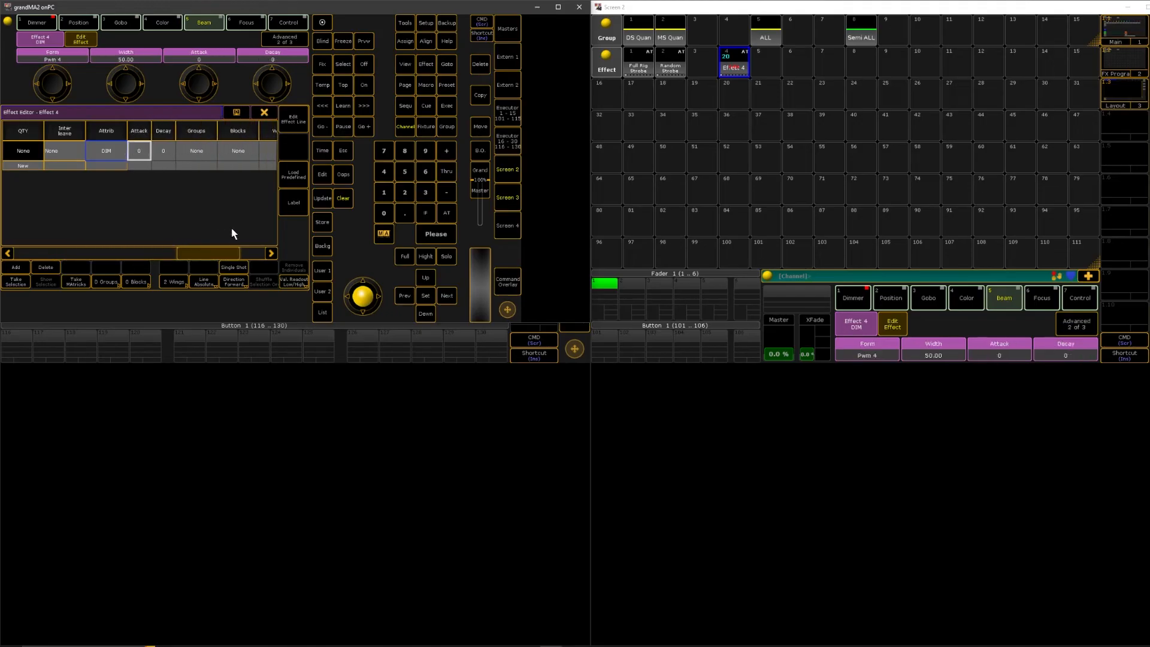
double_click(197, 151)
type("2")
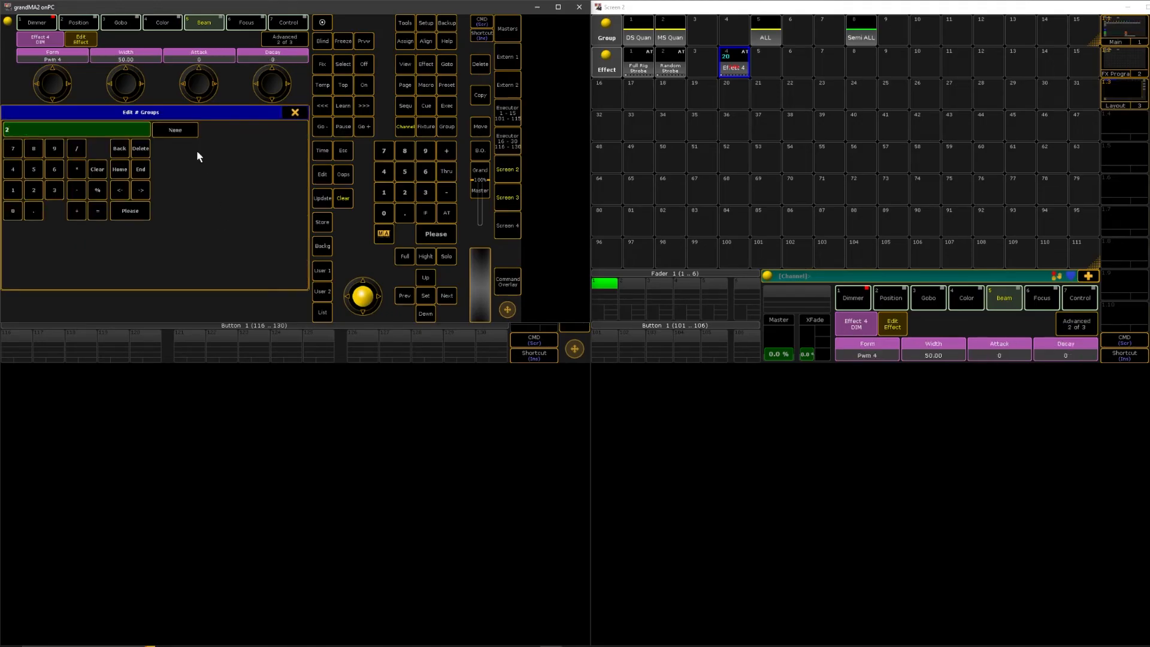
key("Return")
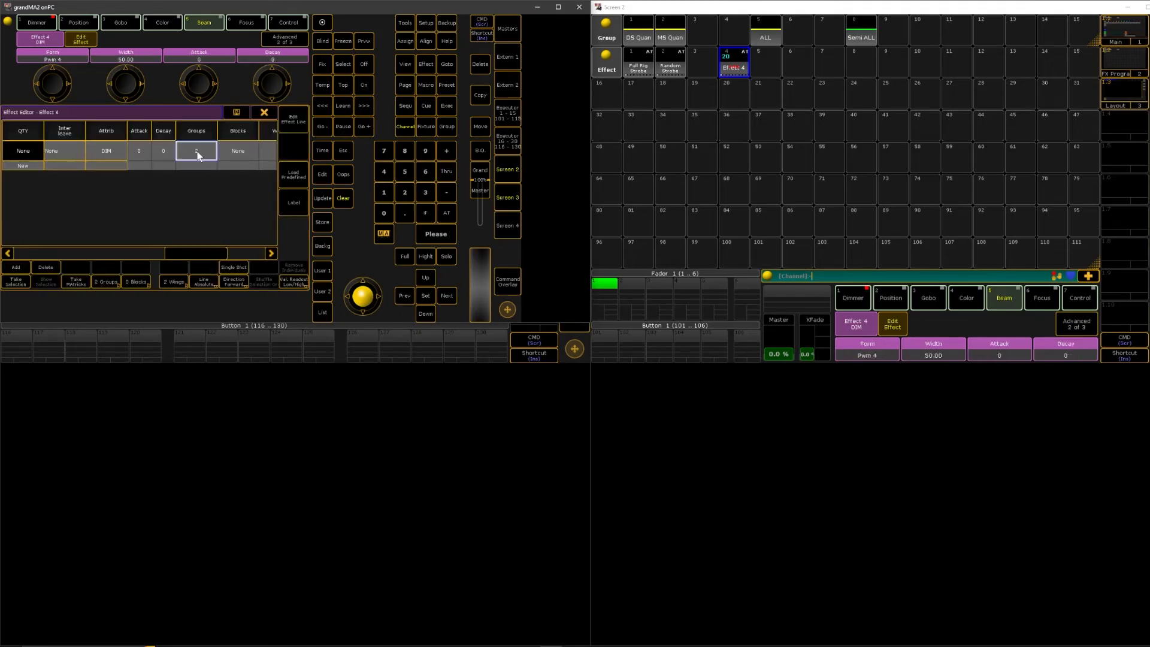
left_click(262, 114)
left_click(506, 194)
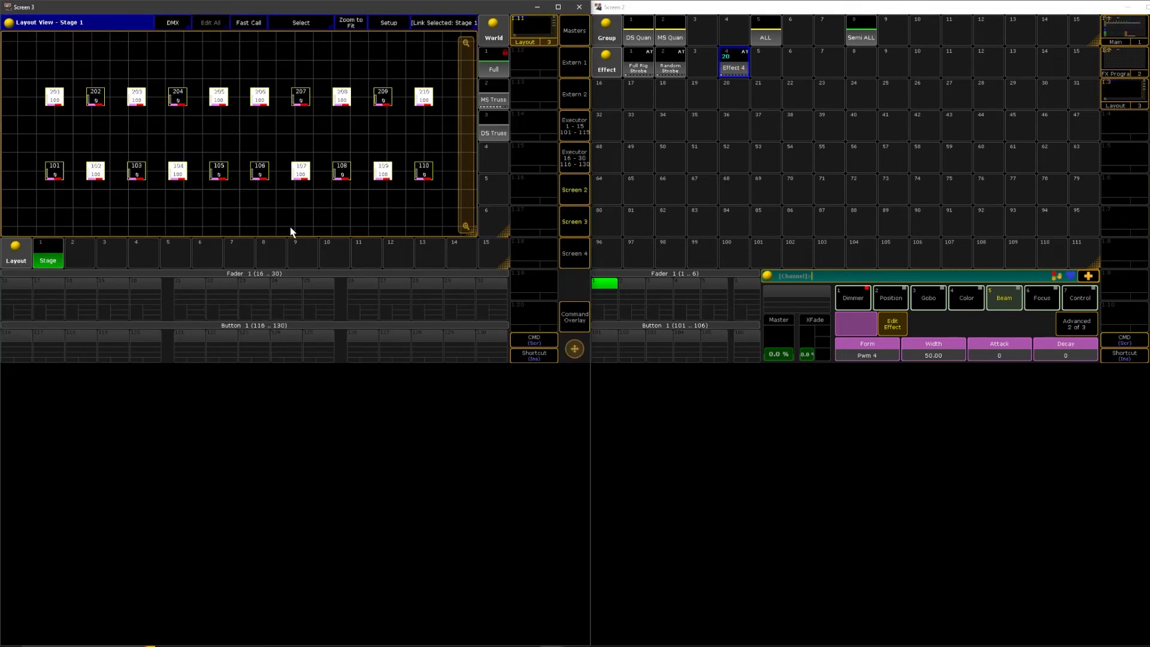
Set the groups of Effect 4's dimmer line to 4 and view the effect in the Stage layout
left_click(734, 68)
left_click_drag(102, 253, 209, 253)
left_click(239, 155)
type("4")
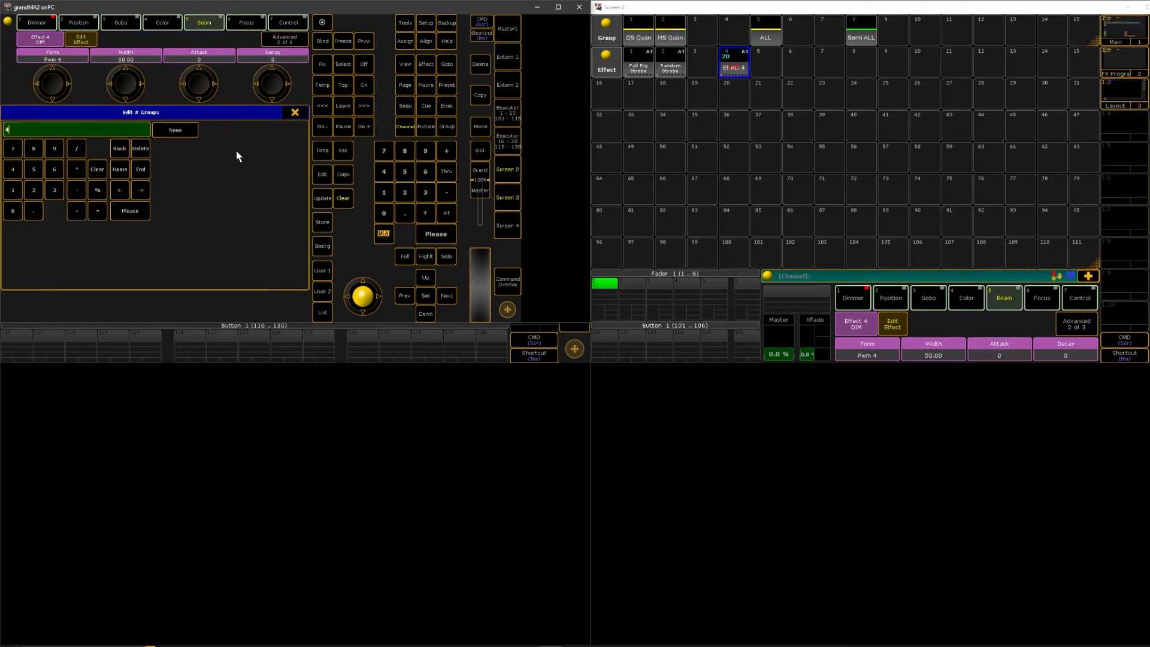
key("Return")
left_click(507, 198)
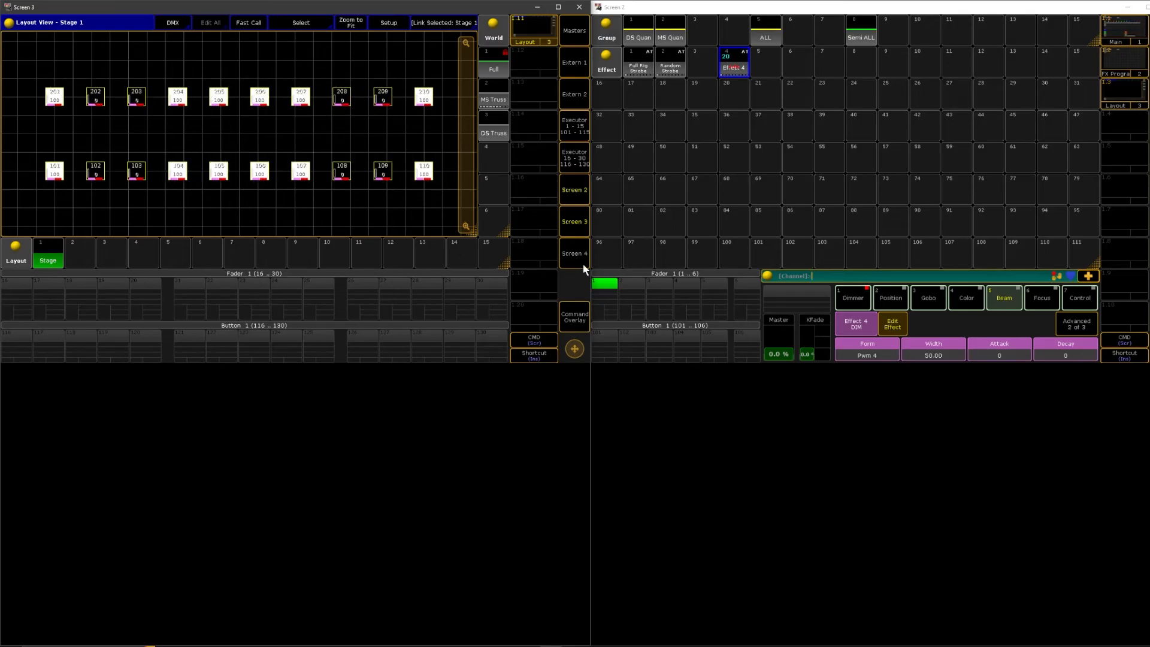
Set the groups of Effect 4's dimmer line to 5 and watch the effect in the Stage layout
left_click(722, 74)
left_click(721, 67)
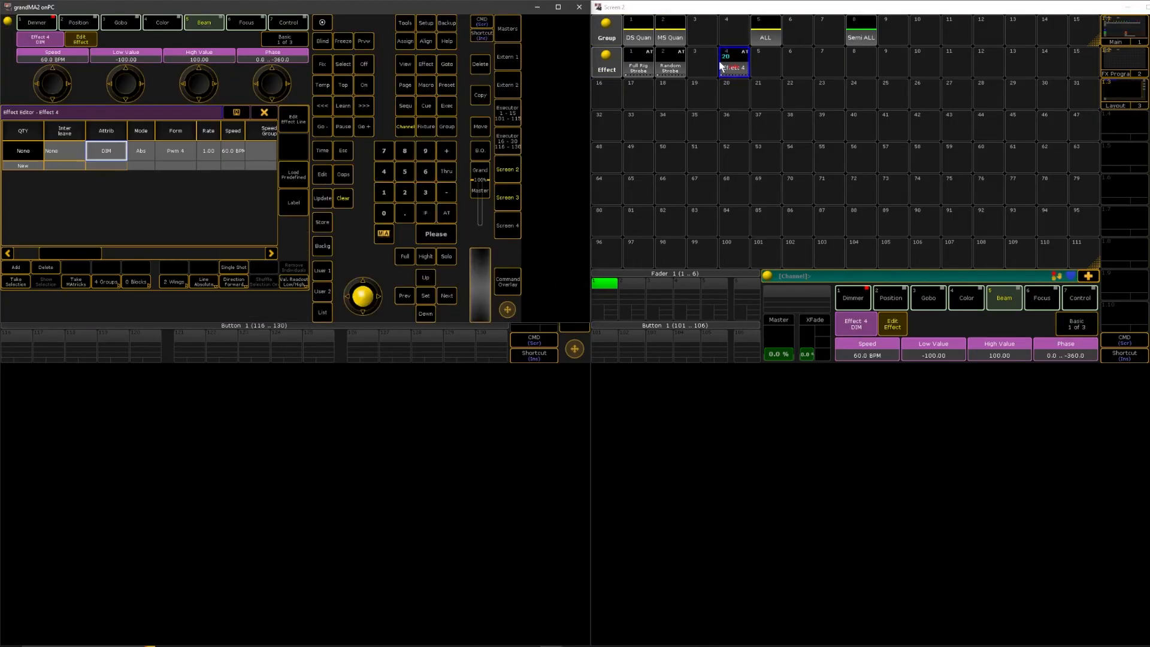
left_click_drag(56, 259, 191, 259)
left_click(220, 152)
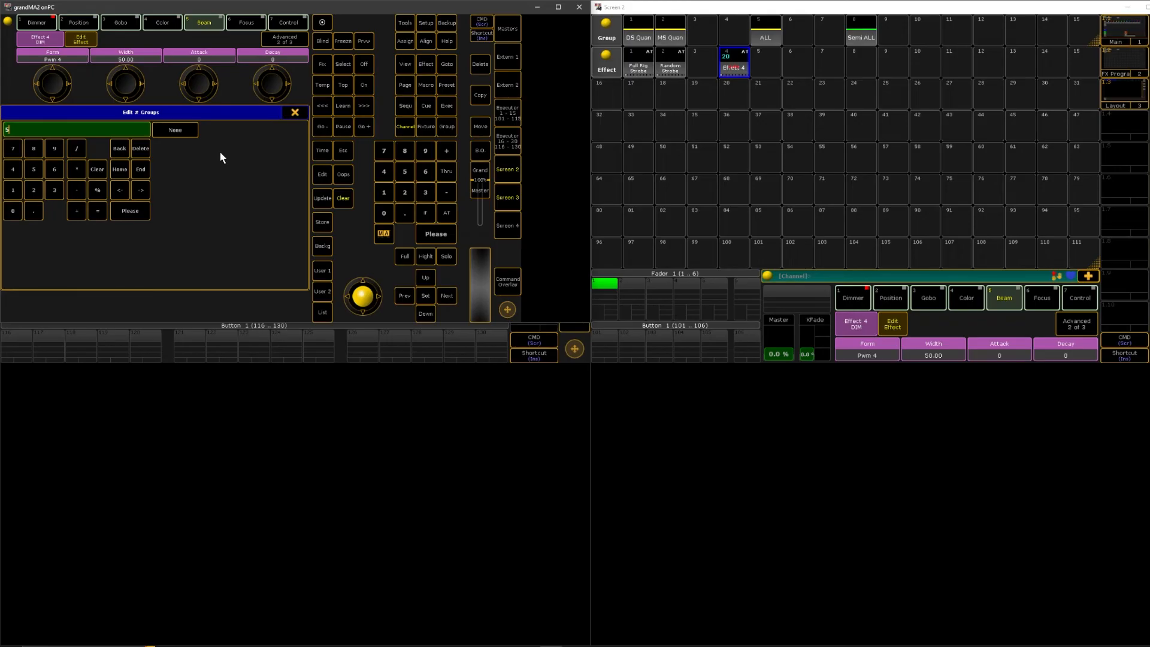
type("5")
key("Return")
left_click(503, 204)
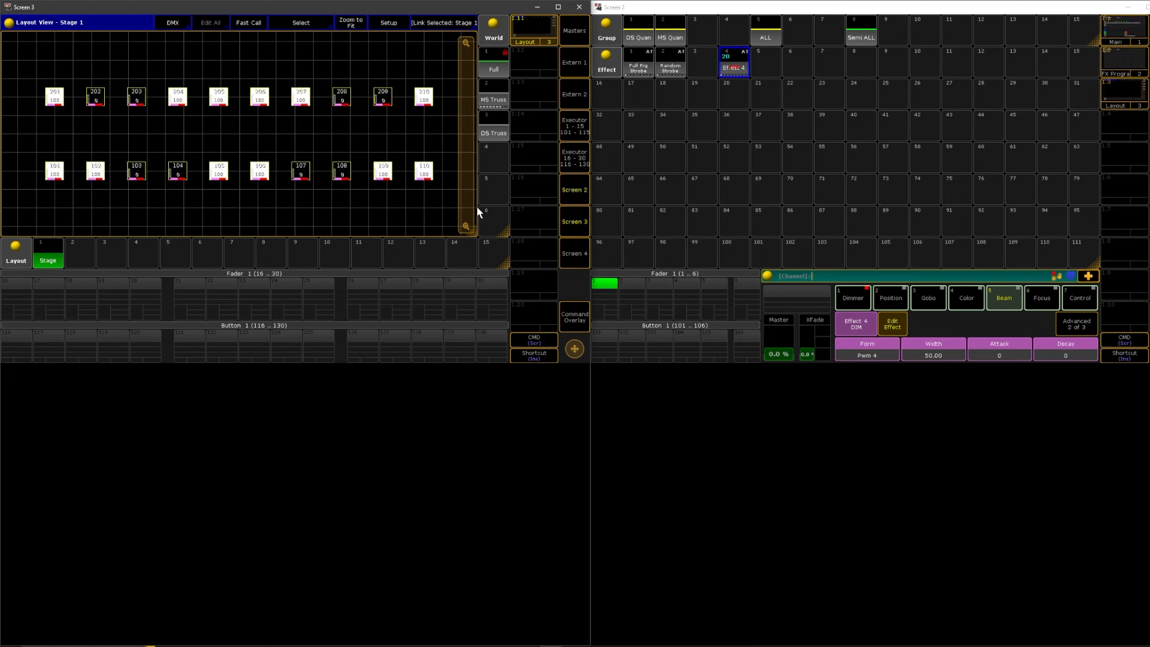
Reset the groups of Effect 4's dimmer line to none, set its wings to 4, and check the Stage layout
left_click(736, 58)
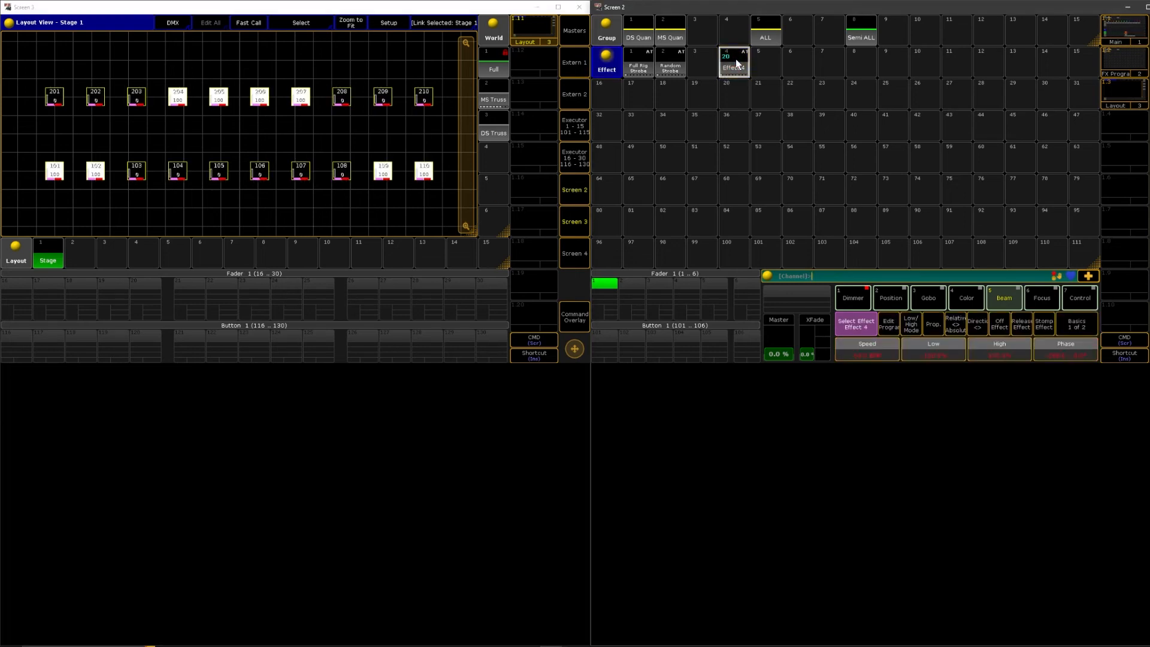
left_click_drag(77, 252, 222, 254)
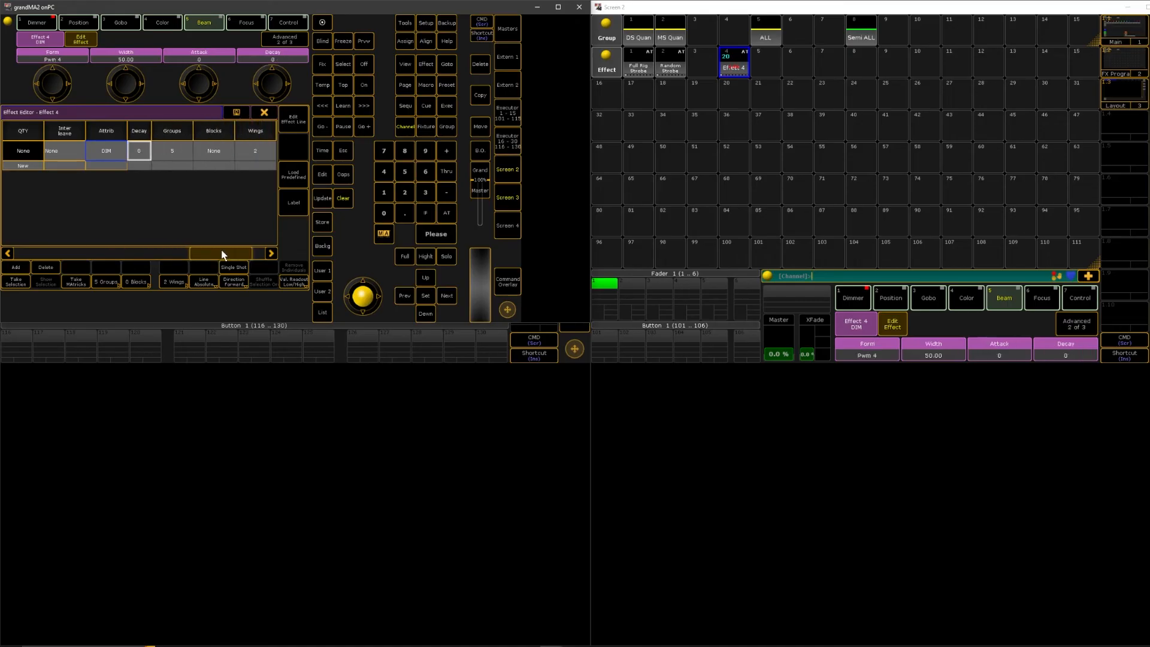
left_click(175, 151)
type("0")
key("Return")
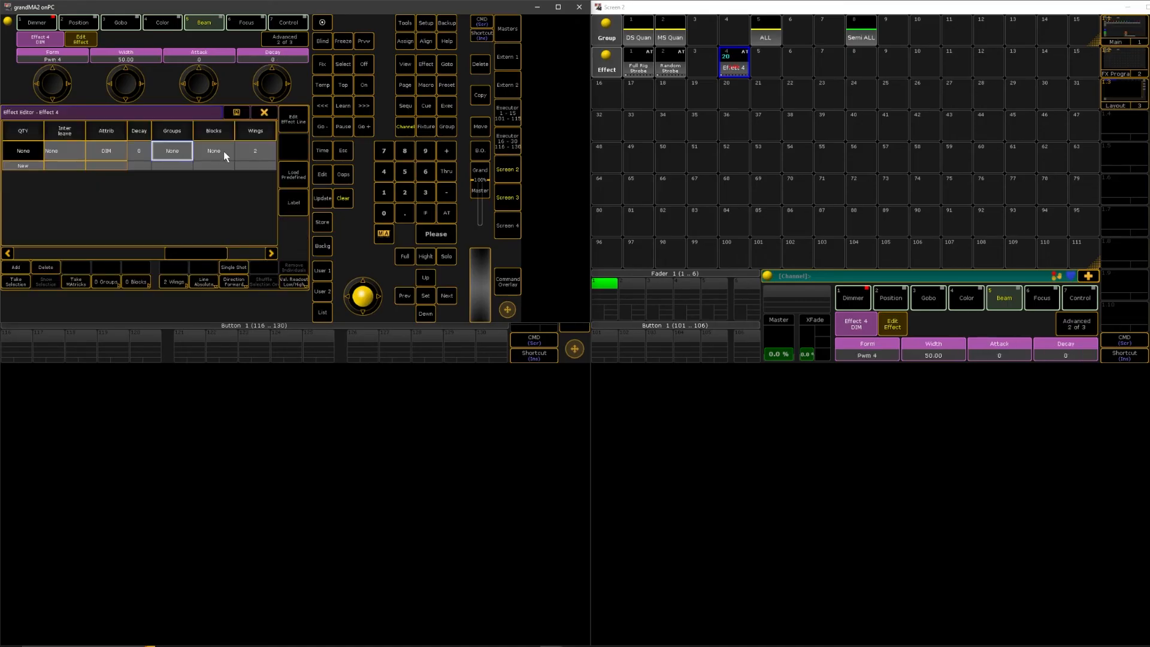
left_click(253, 145)
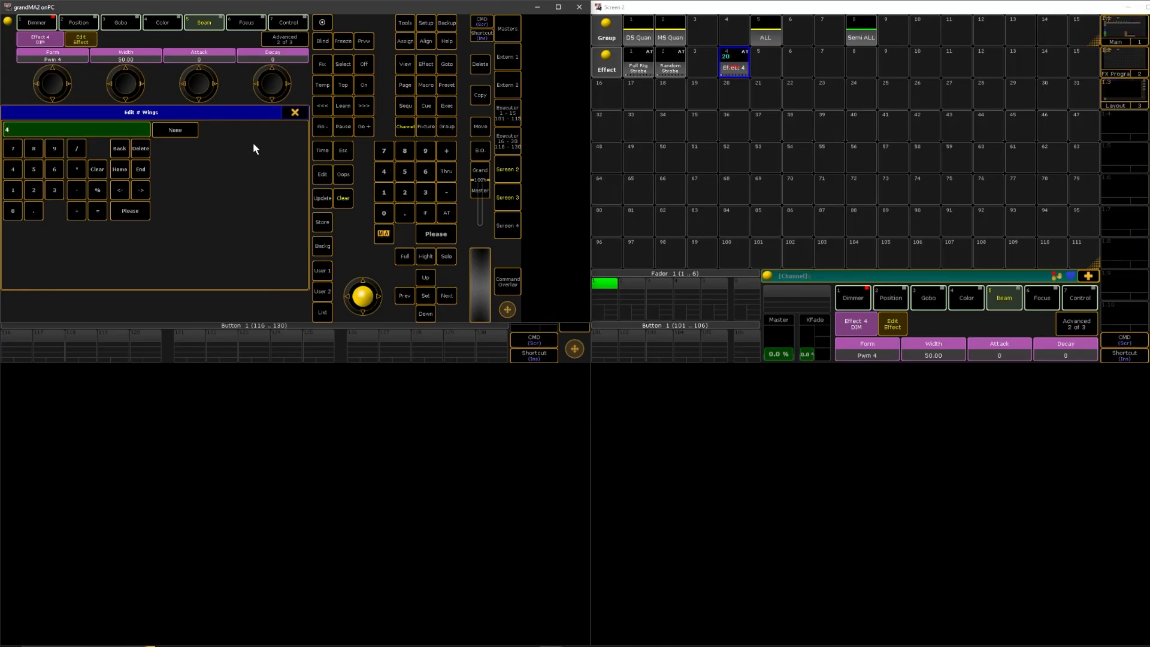
key("Return")
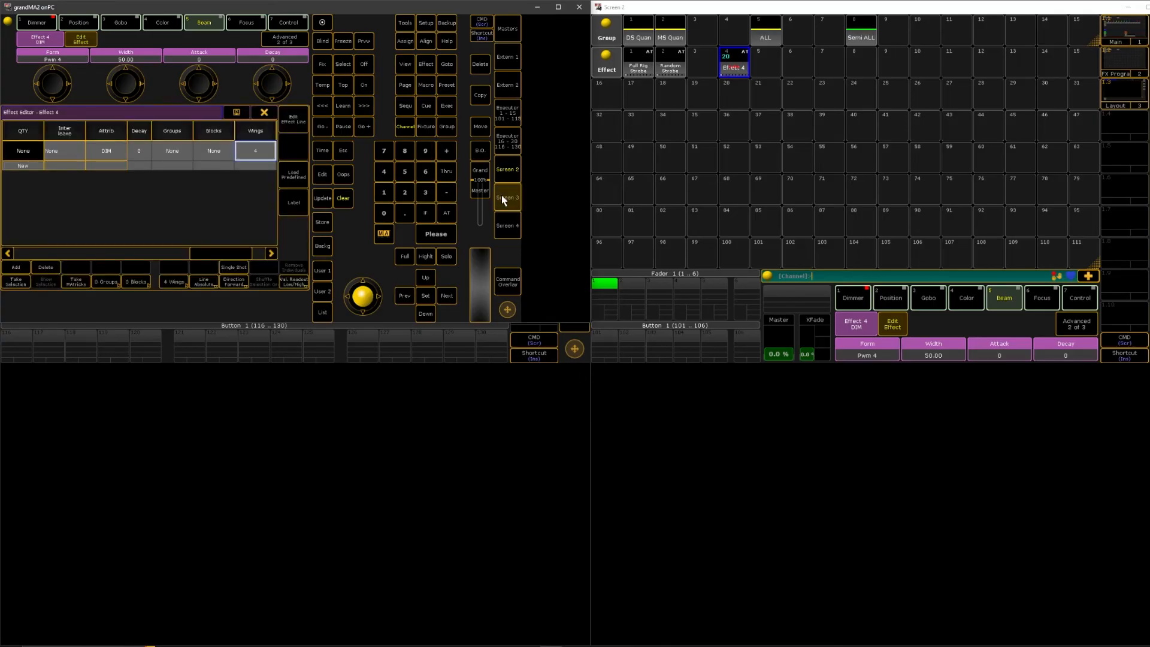
left_click(503, 198)
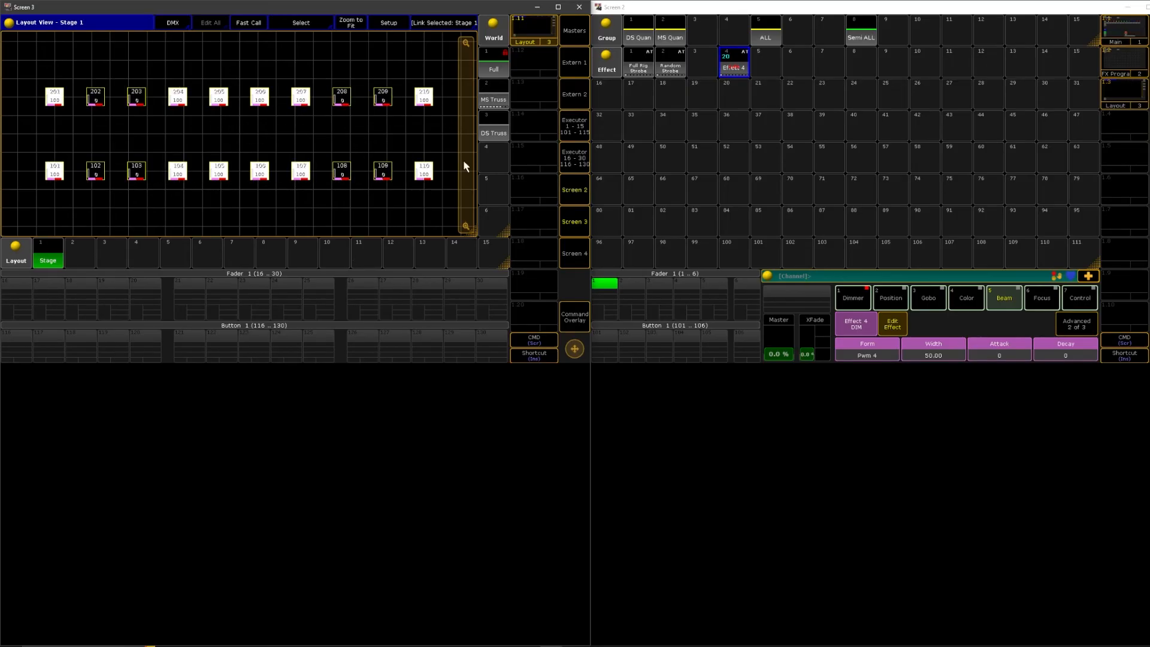
Change the form of Effect 4's dimmer line to Sin 8 and view the effect in the Stage layout
left_click(606, 62)
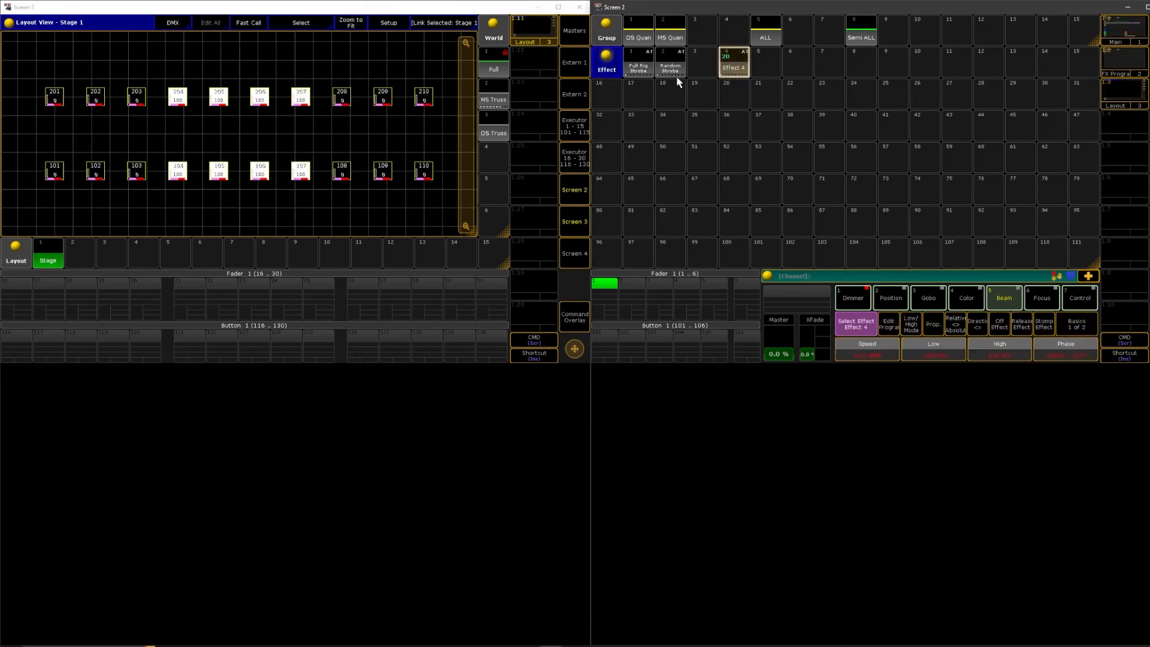
left_click(733, 62)
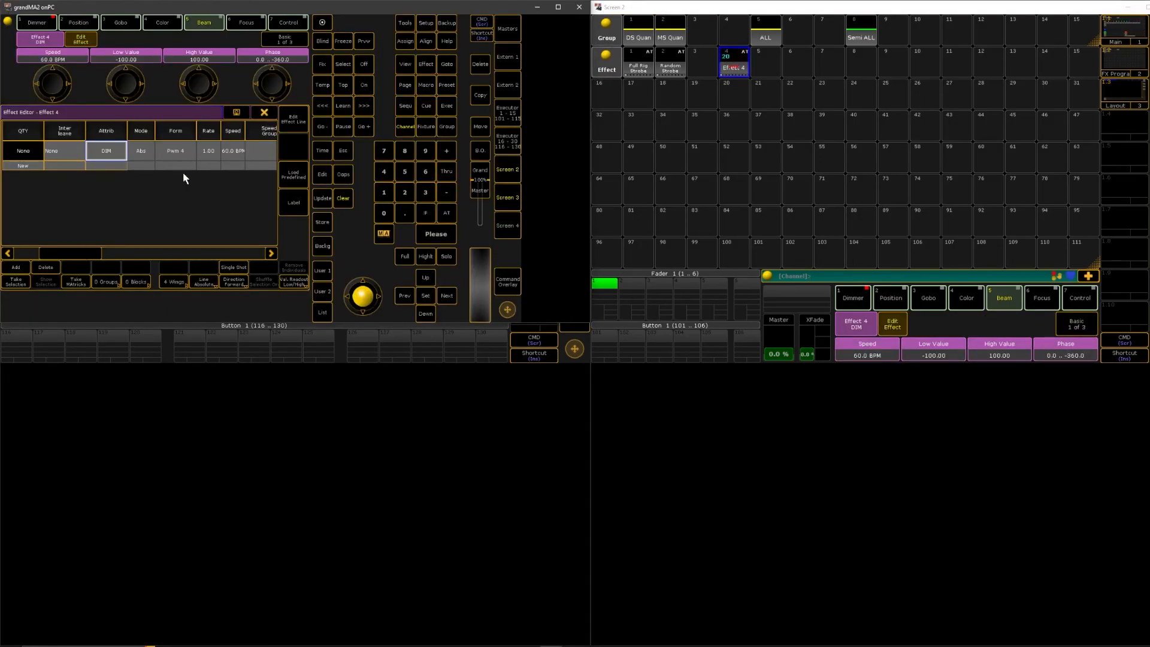
left_click(187, 152)
left_click(108, 204)
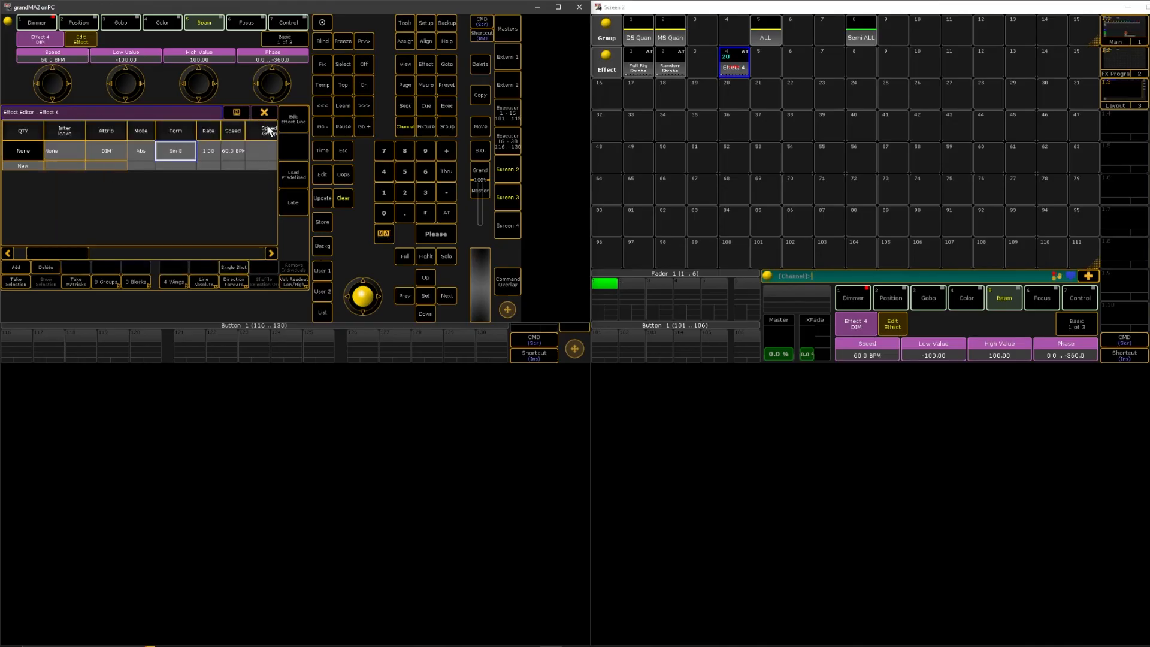
left_click(507, 198)
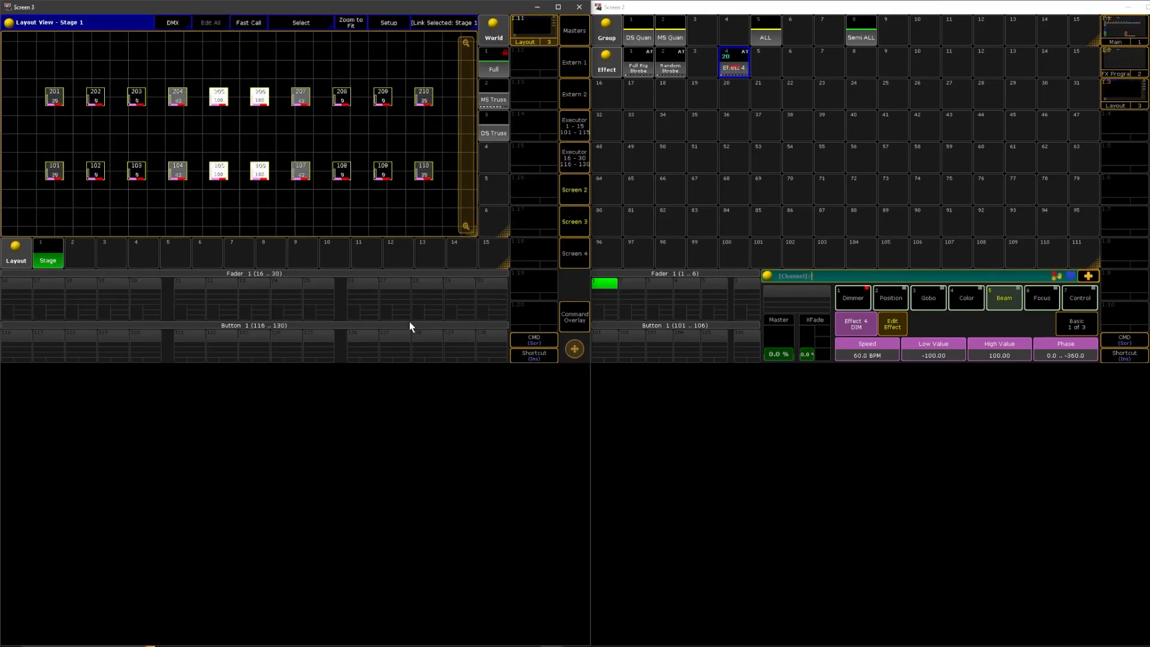
Set the direction of Effect 4's dimmer line to backward, close the effect editor, and bring the Stage layout back up
left_click(734, 75)
left_click(734, 77)
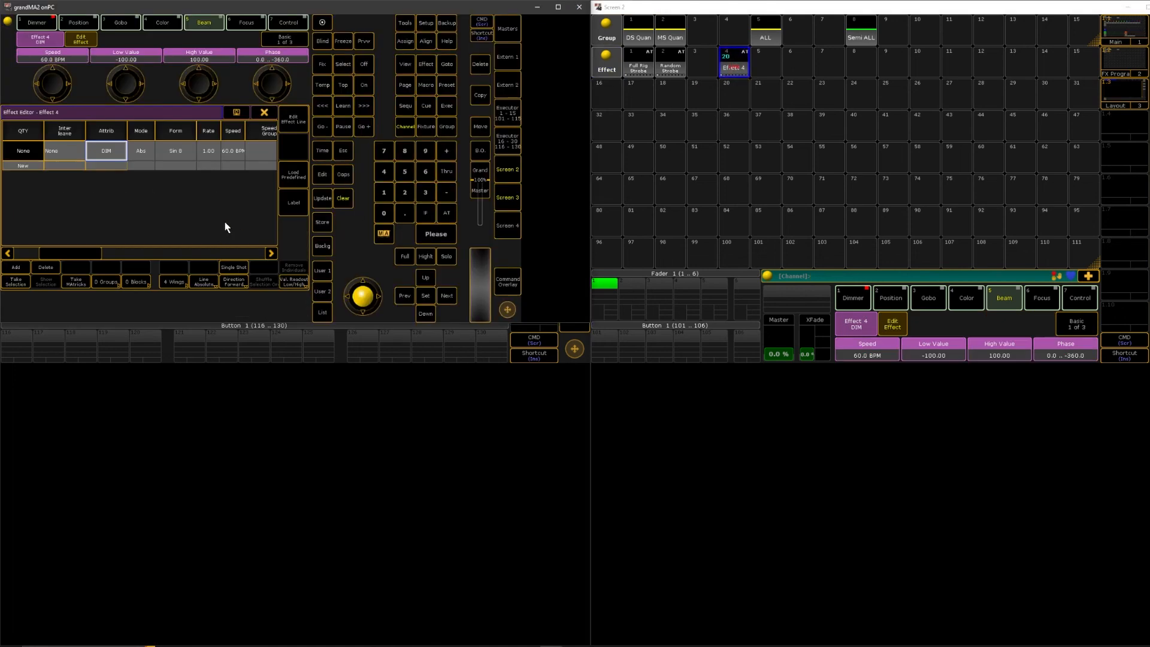
left_click_drag(78, 251, 135, 252)
left_click(210, 153)
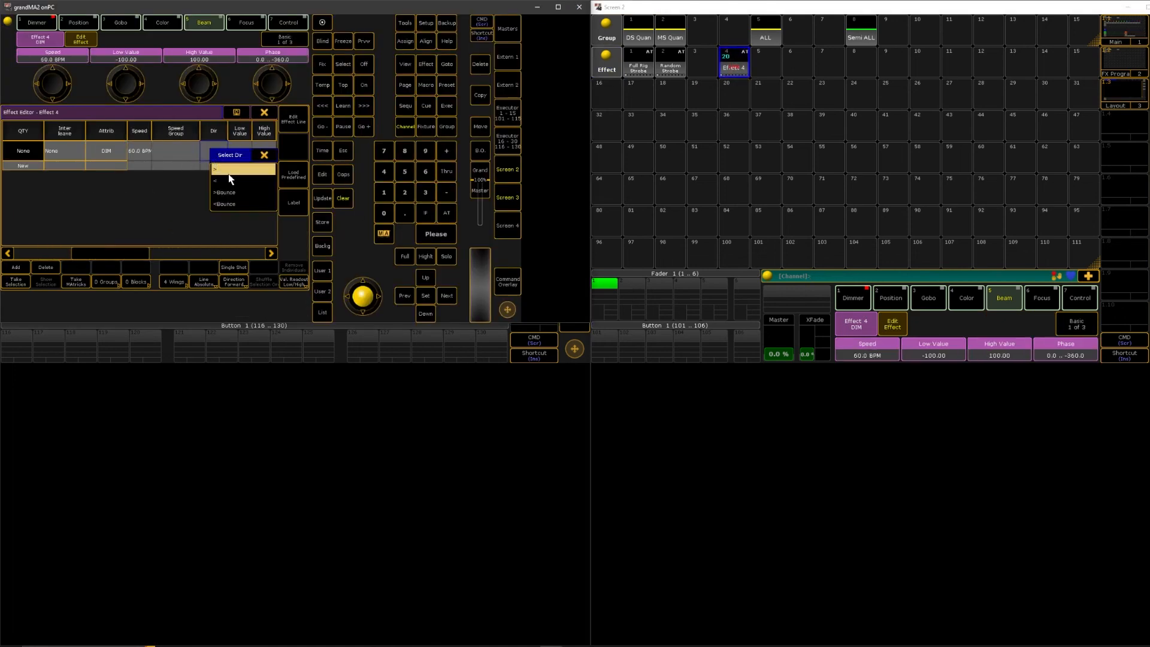
left_click(272, 150)
left_click(264, 112)
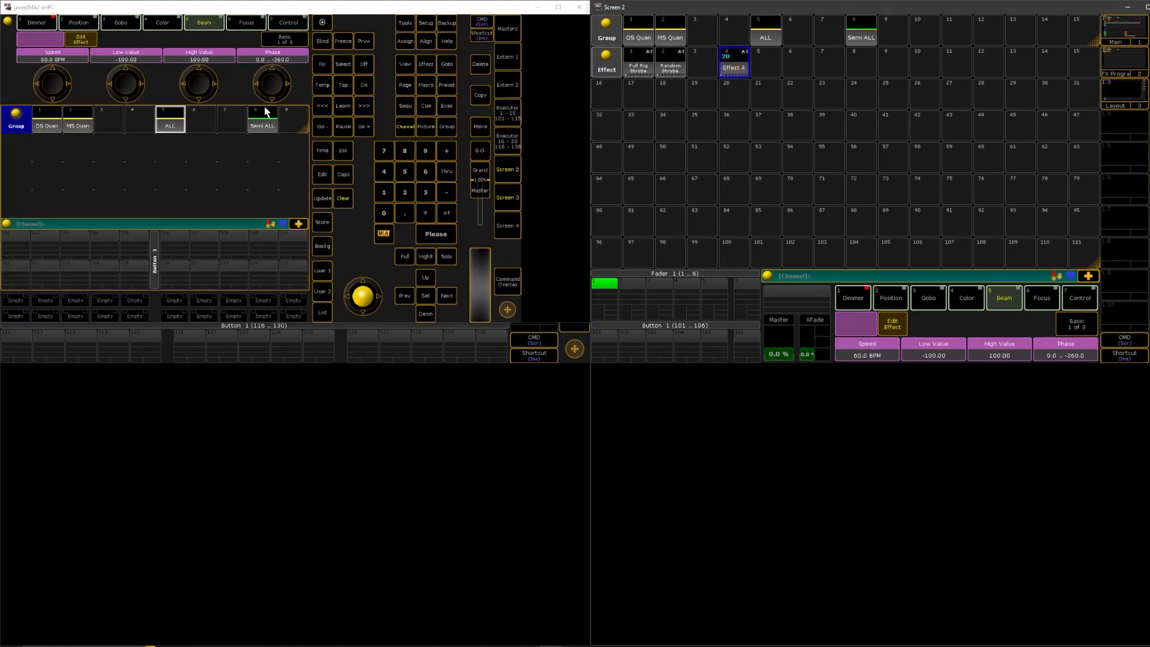
left_click(507, 197)
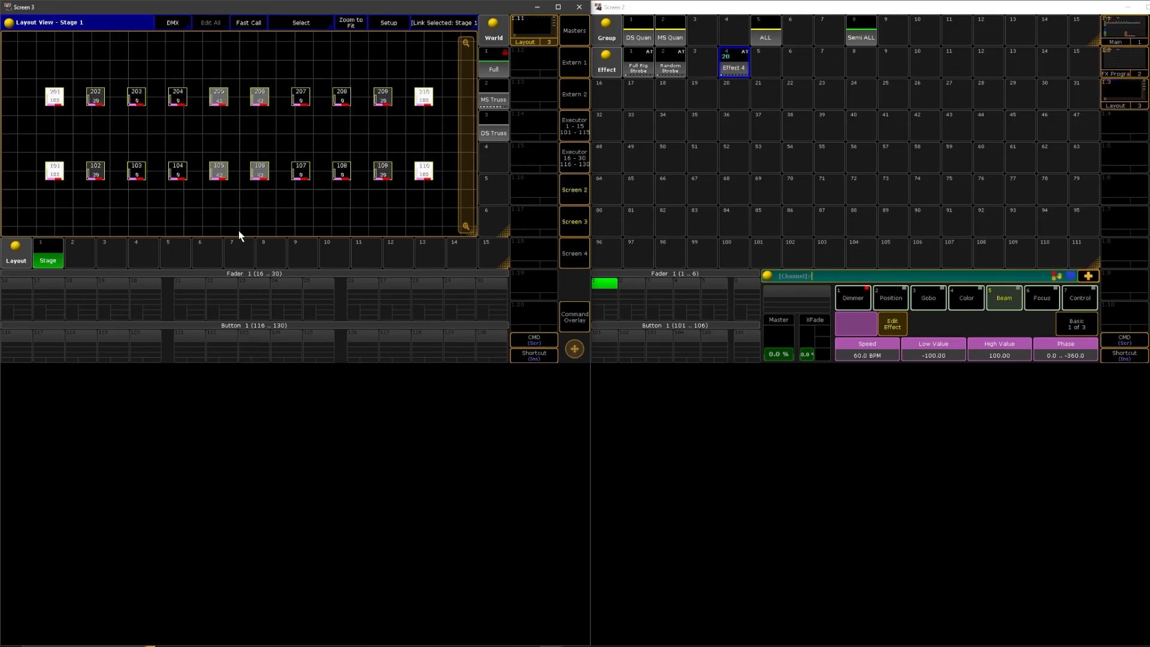
Review the groups, blocks and wings settings of Effect 4's dimmer line, and return to the Stage layout
right_click(733, 66)
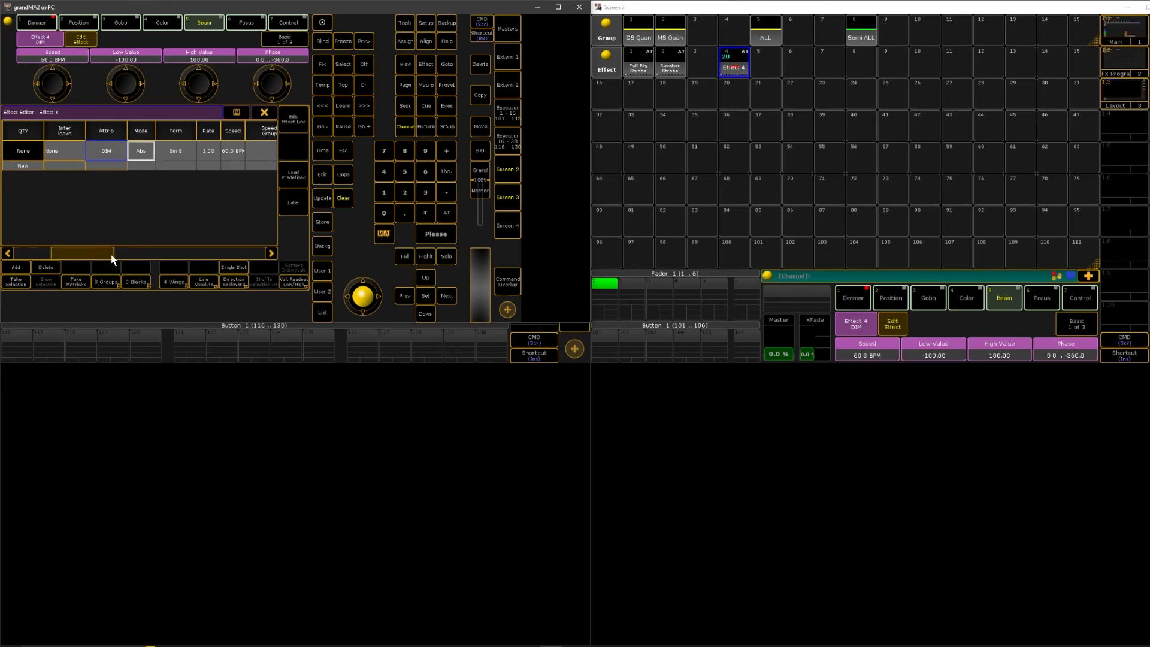
left_click_drag(140, 254, 106, 262)
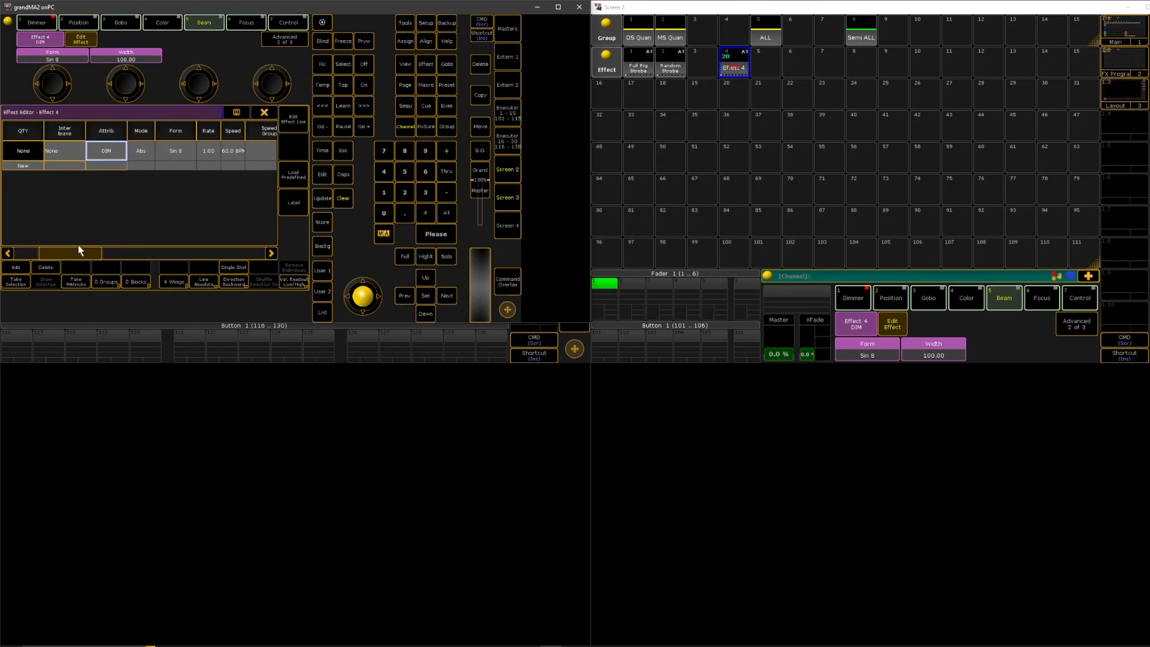
left_click_drag(78, 246, 223, 238)
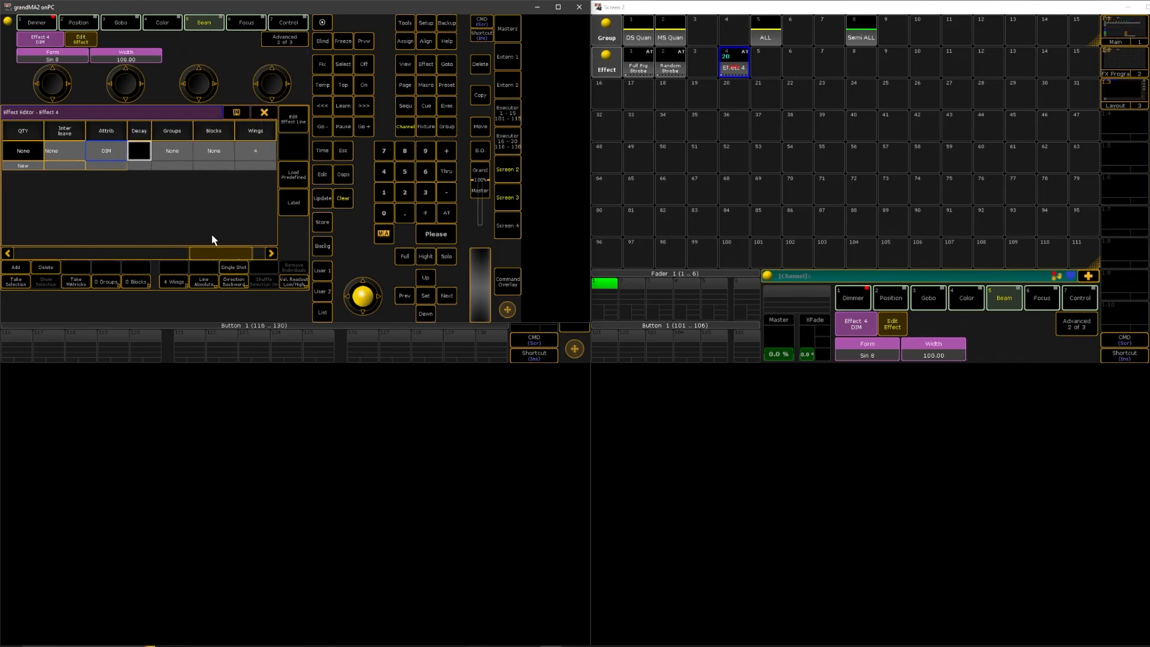
left_click(264, 114)
left_click(503, 195)
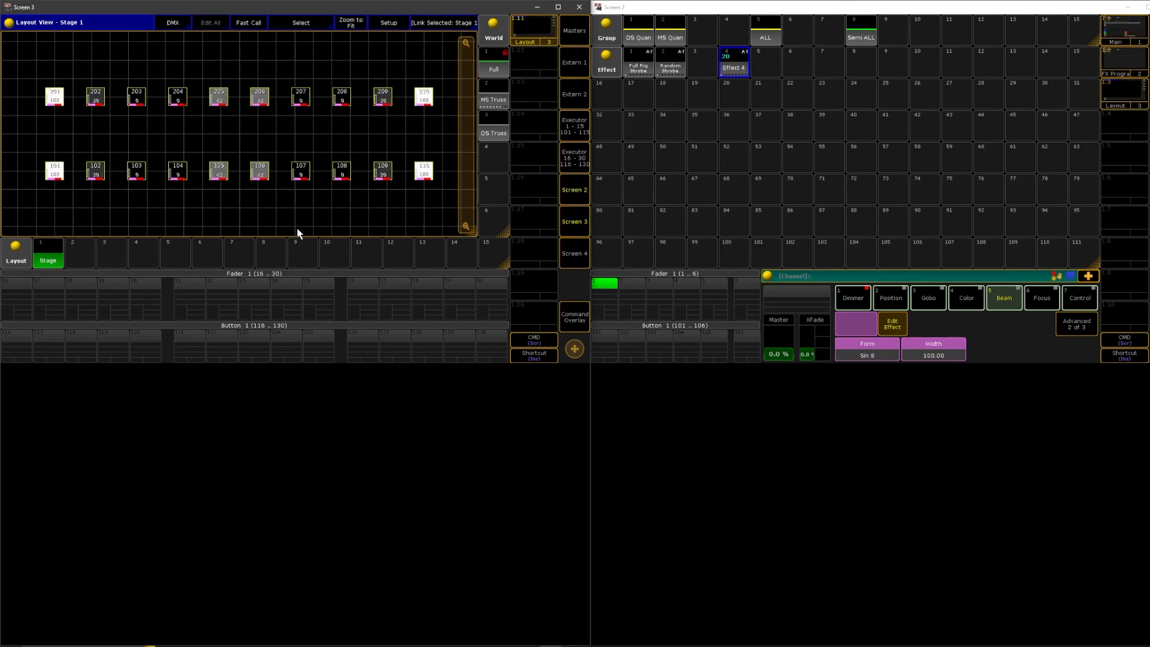
Select fixtures 201 to 210 followed by 101 to 110 in the Stage layout
left_click_drag(13, 78, 451, 129)
left_click_drag(49, 144, 422, 206)
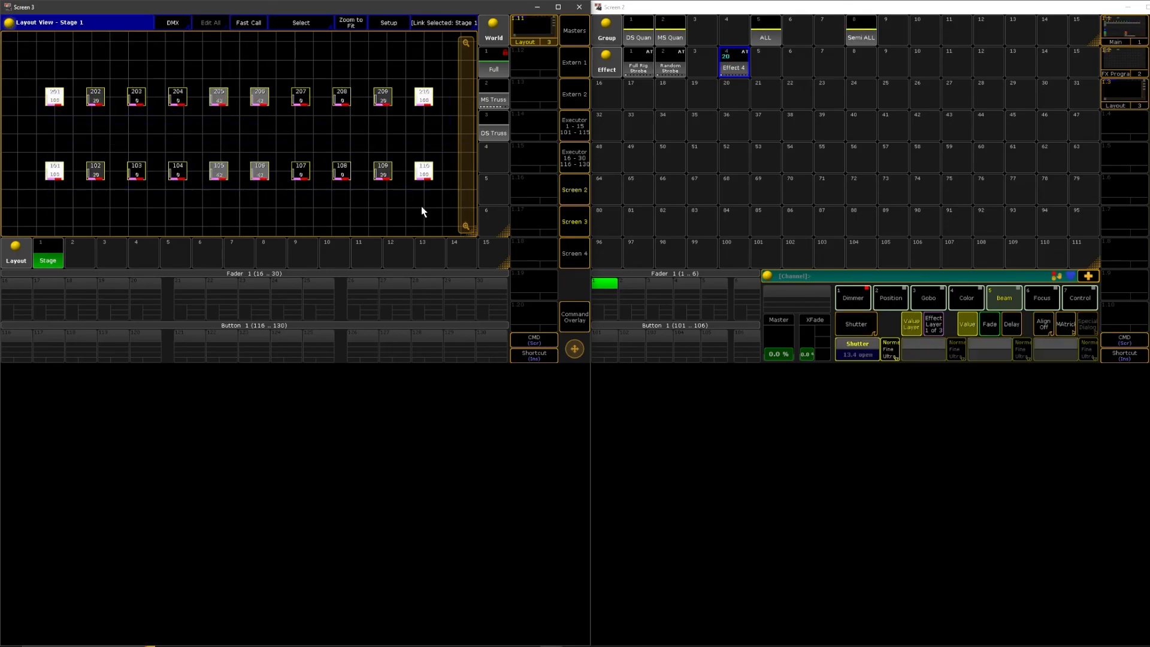